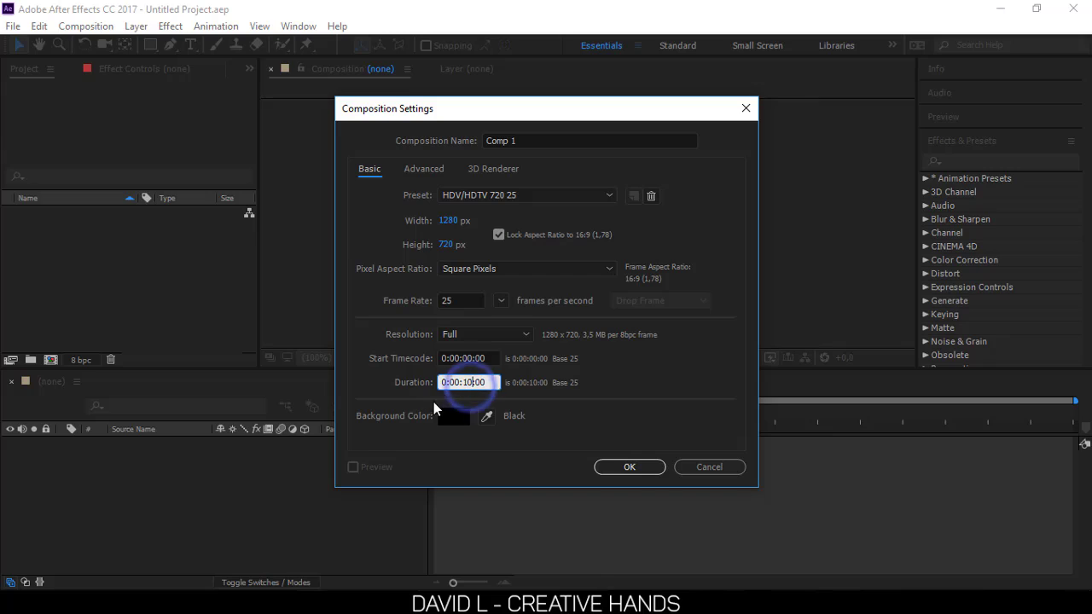
Set the new composition's duration to 0:00:05:00 and create it with the name Comp 1
key(BackSpace)
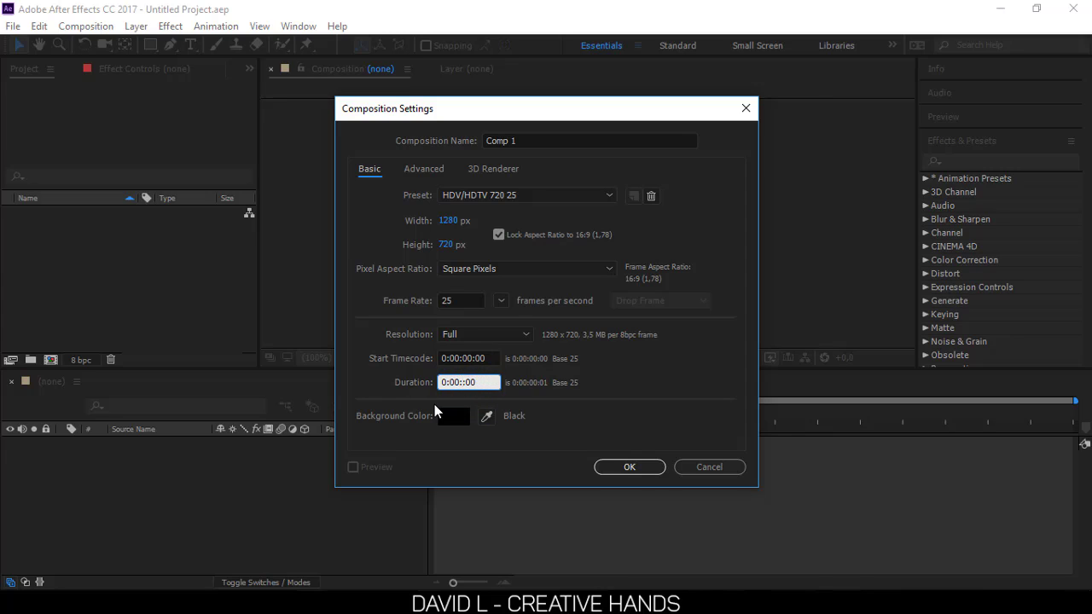
text(5)
click(566, 139)
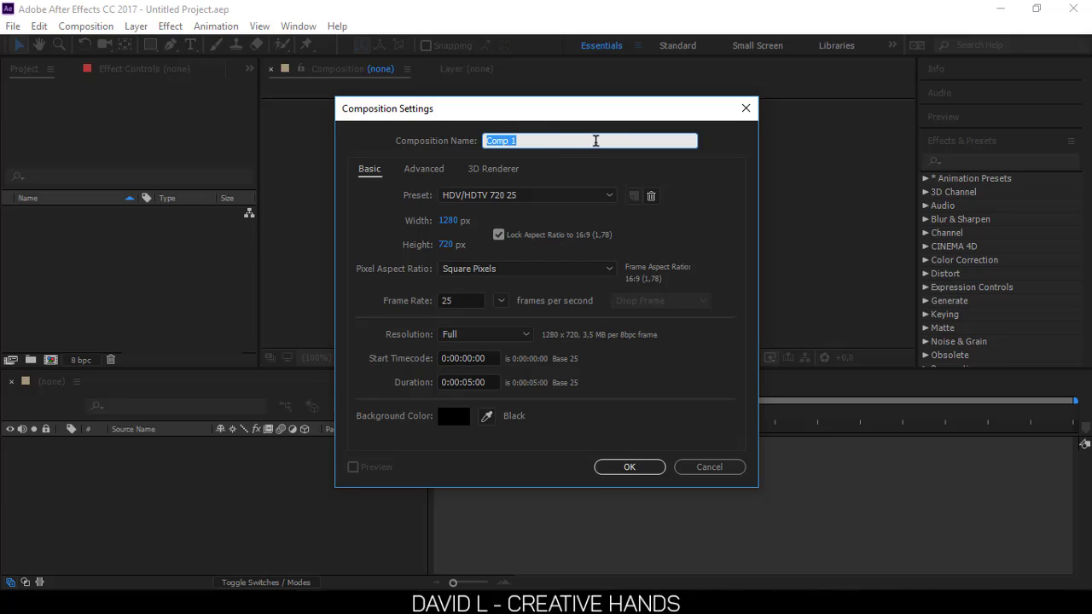
click(632, 469)
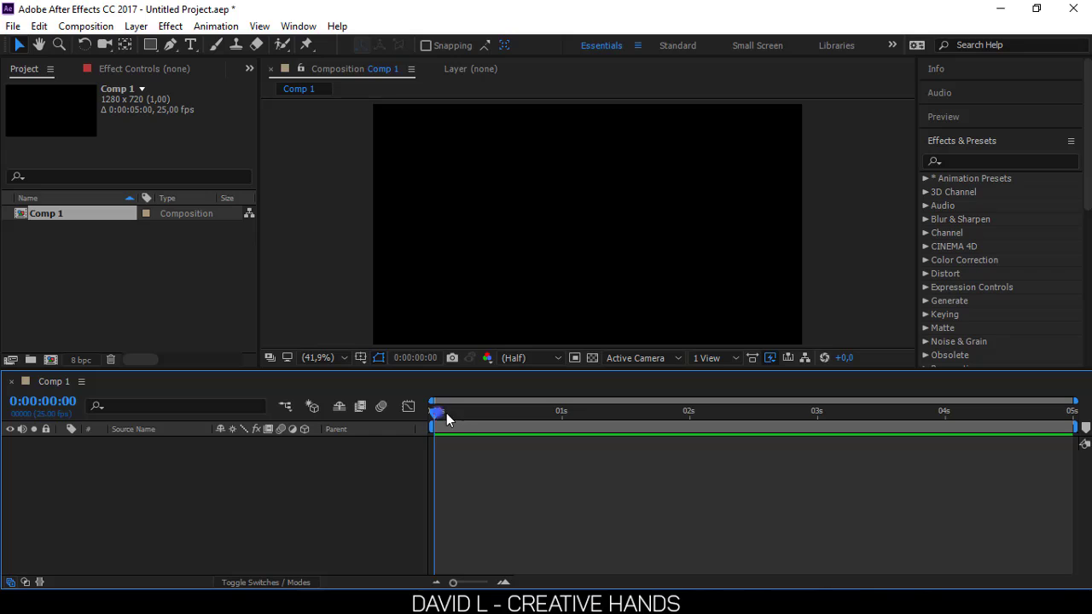
End the work area at 1 second and narrow the visible time range to about the first second
drag(446, 413, 412, 427)
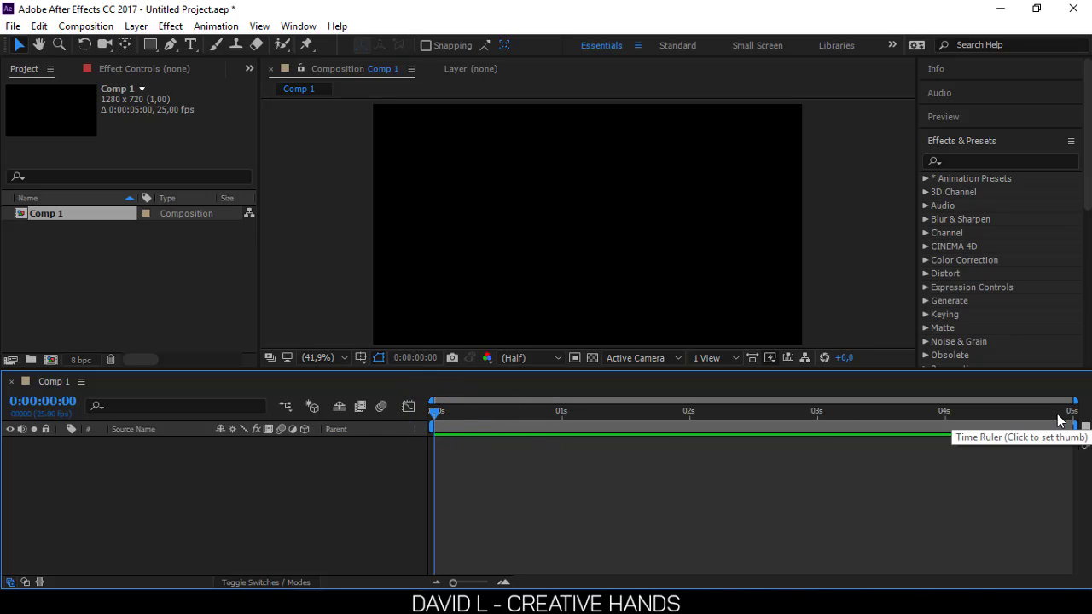
drag(1080, 427, 567, 423)
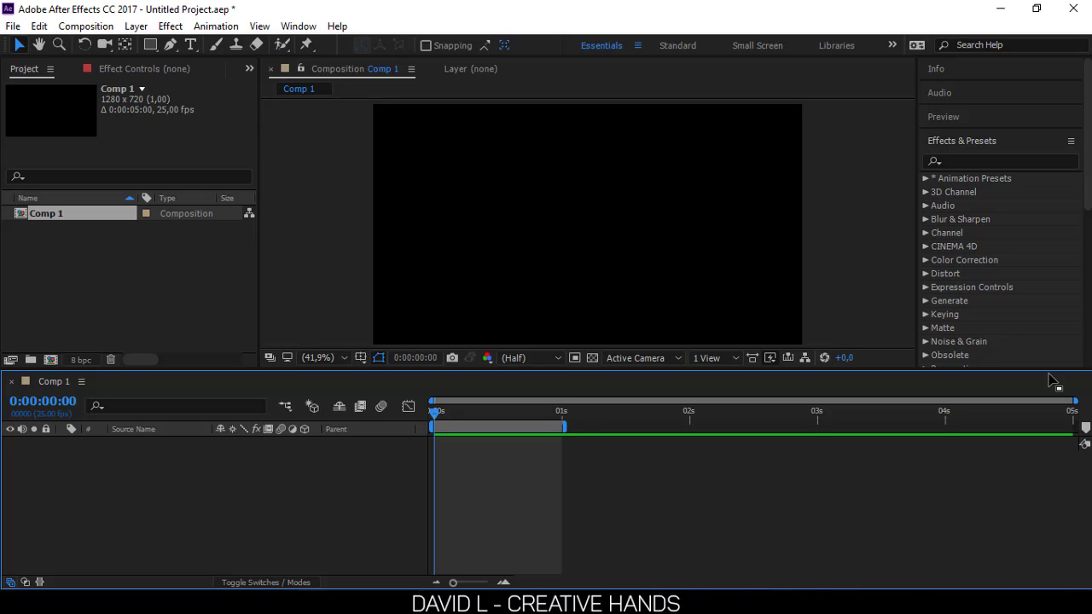
drag(1076, 401, 581, 401)
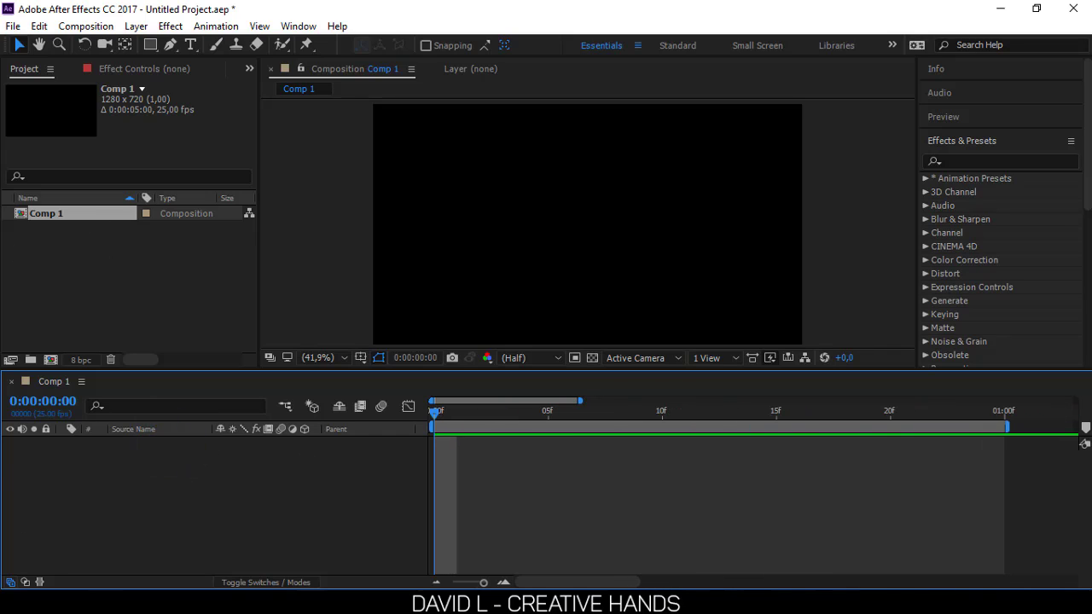
Import the last four vlcsnap images from the Pictures folder and add them as layers to Comp 1
click(111, 529)
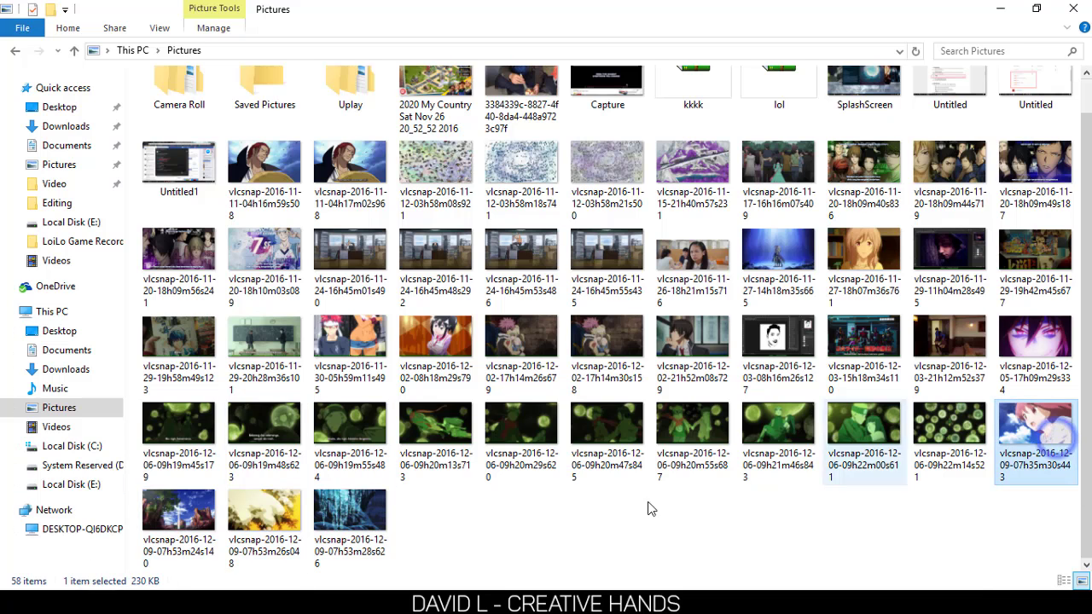
shift+click(341, 515)
drag(331, 515, 146, 309)
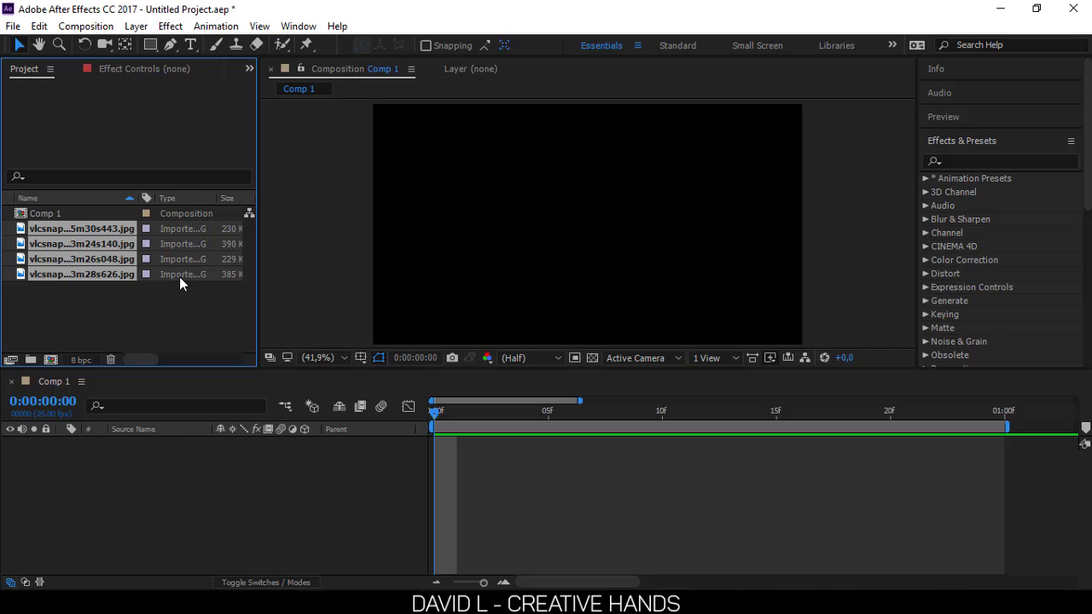
drag(73, 225, 124, 470)
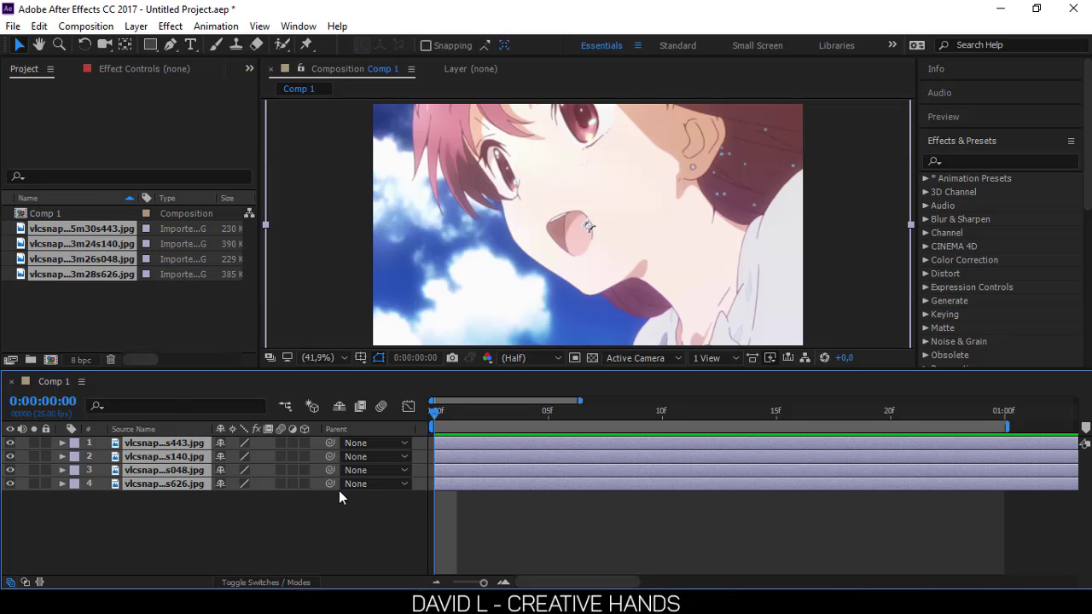
Add a null object to Comp 1
click(494, 526)
right_click(263, 517)
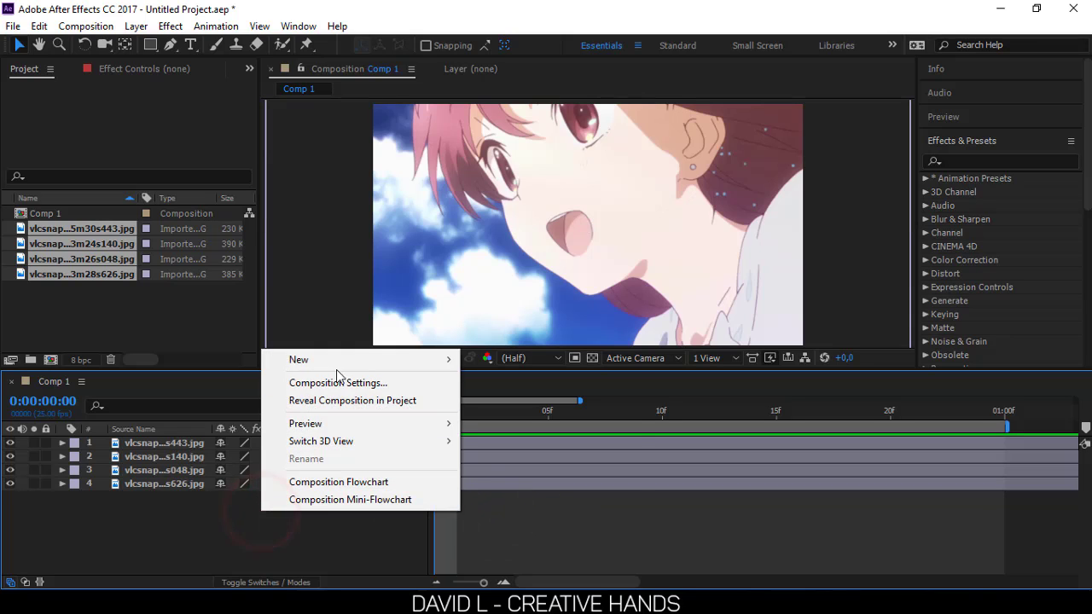
mouse_move(341, 367)
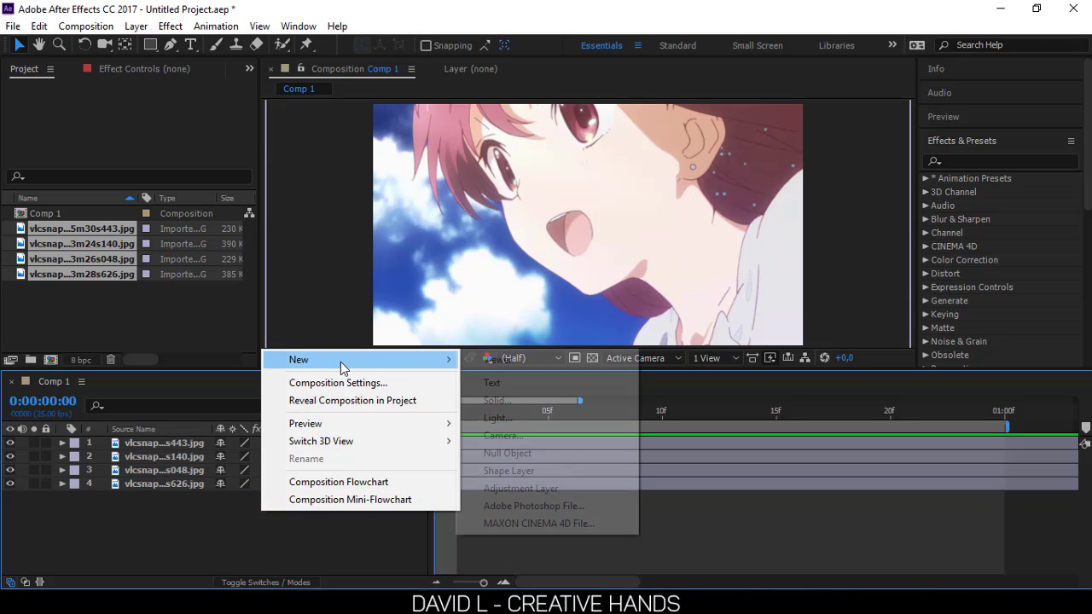
click(510, 453)
Add a camera to Comp 1 with the offered settings and dismiss the warning about 2D layers
right_click(164, 522)
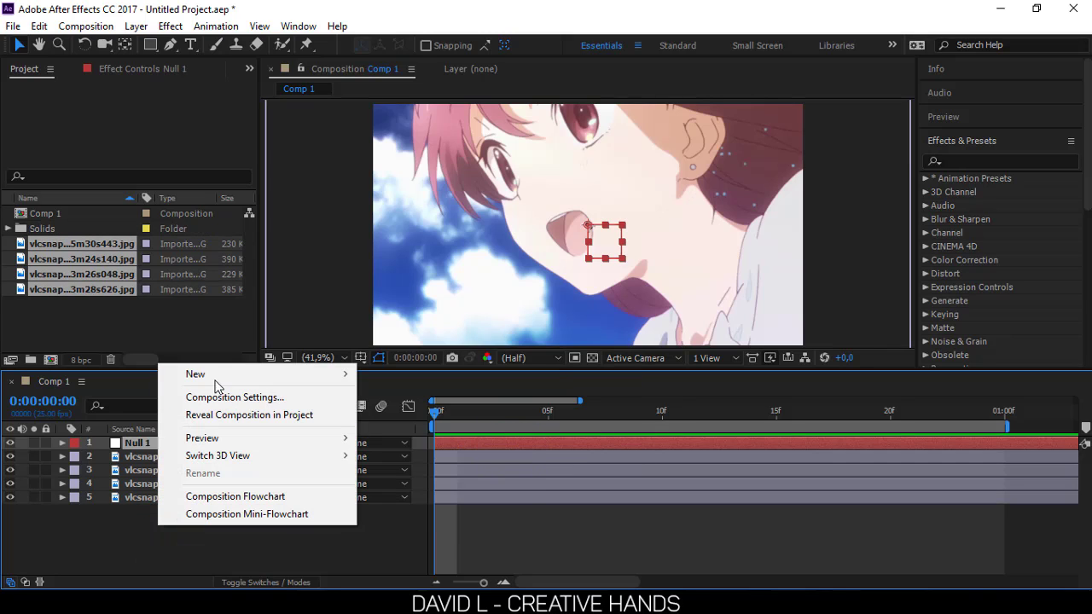
mouse_move(264, 381)
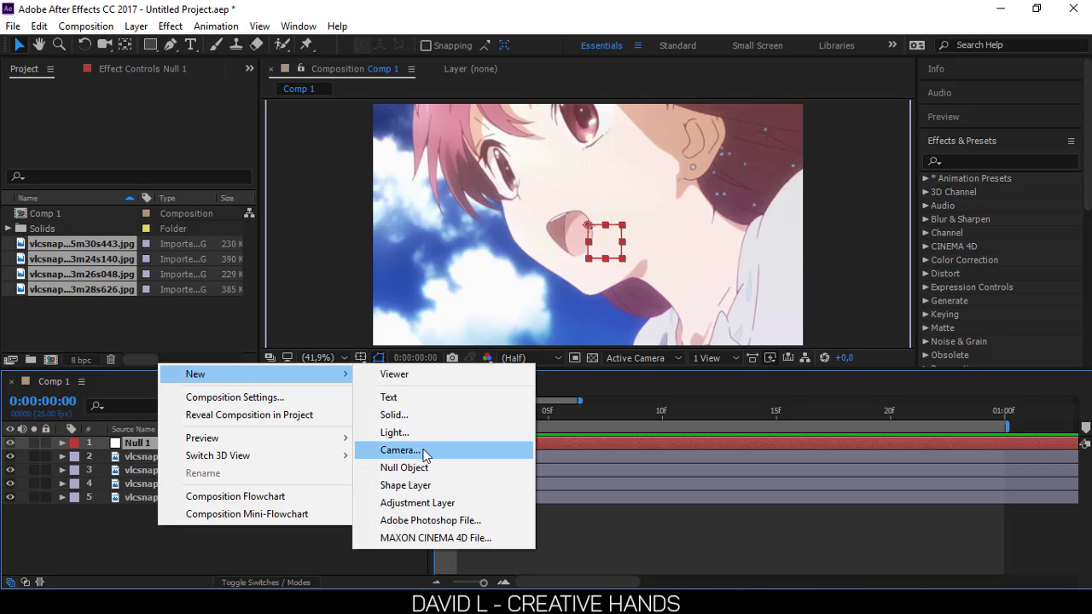
click(419, 451)
click(710, 475)
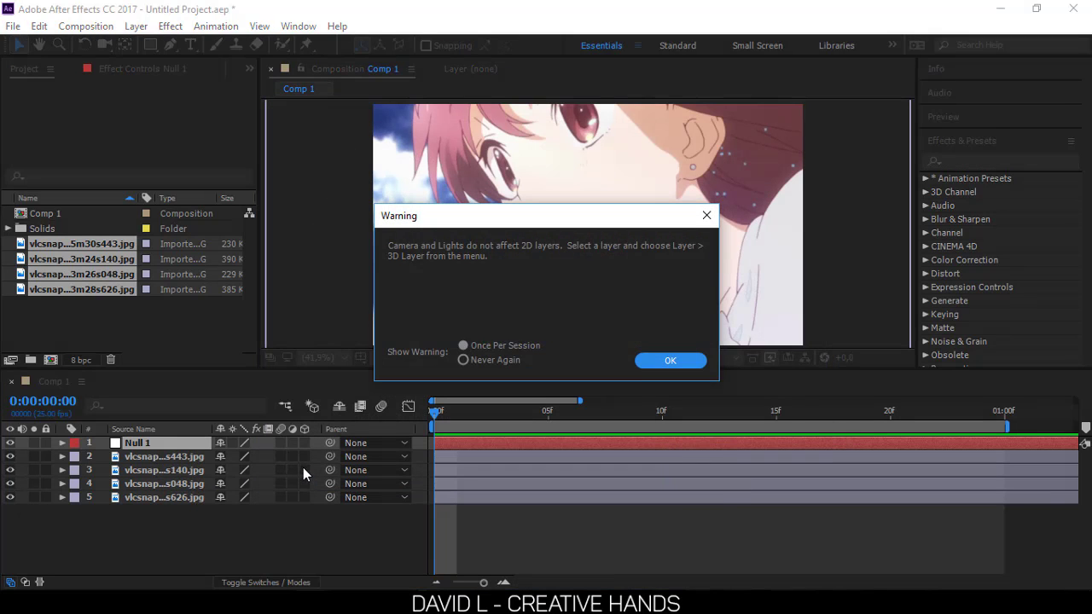
click(674, 361)
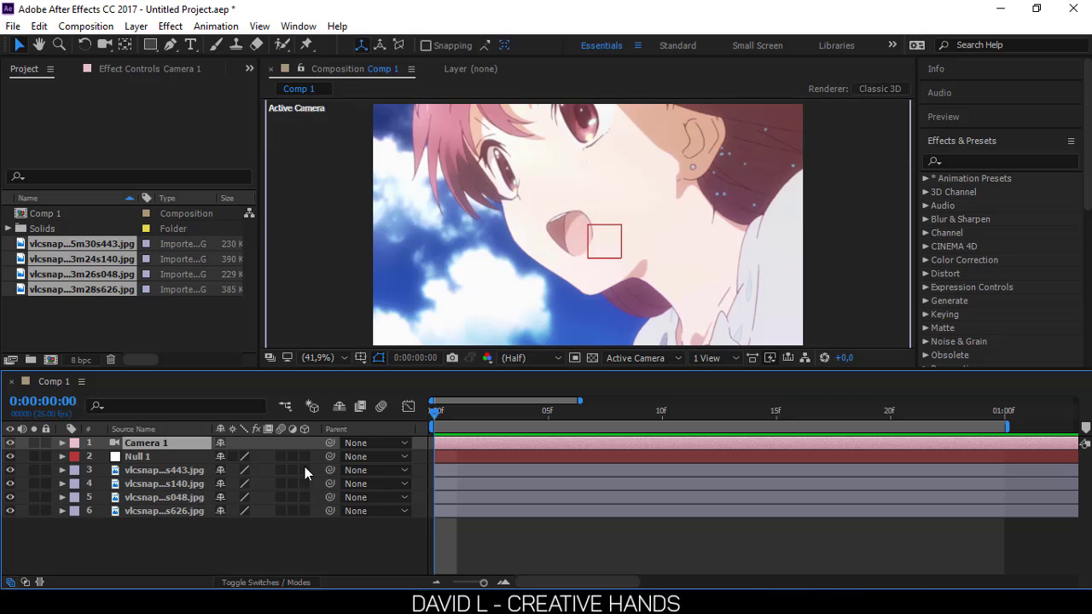
Make the null and the four image layers 3D, and parent Camera 1 to Null 1
drag(305, 470, 305, 525)
drag(330, 456, 133, 460)
click(185, 561)
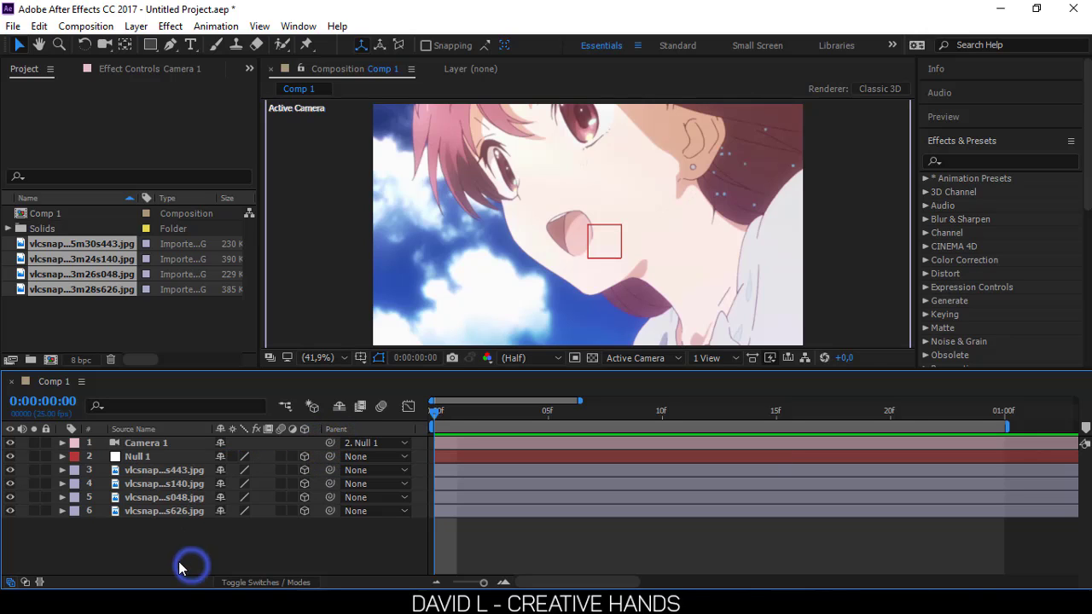
Scale the image layer ending in s443.jpg to 67%
click(168, 470)
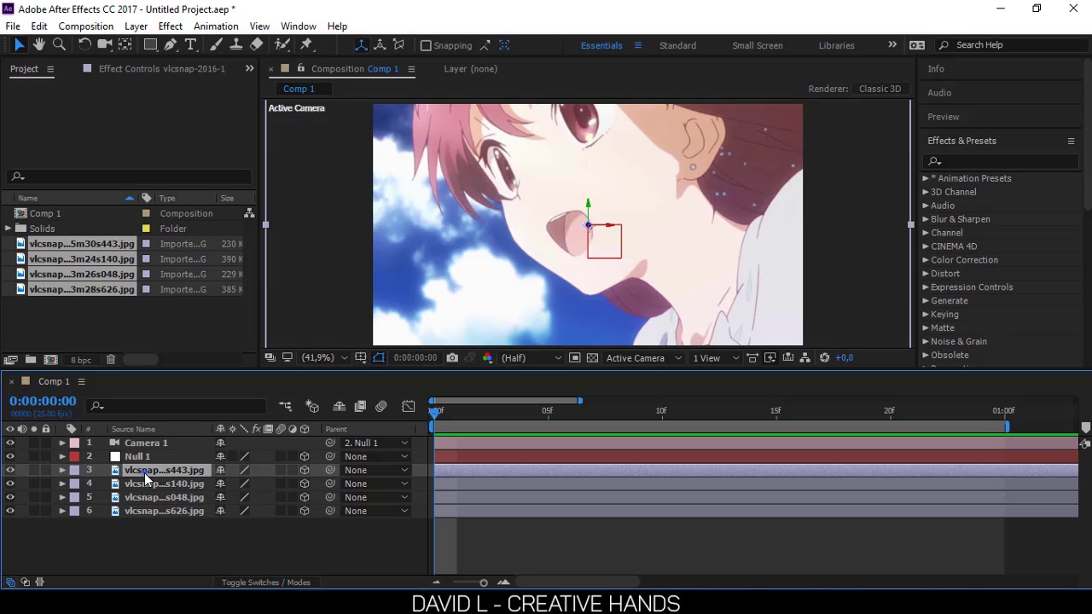
key(s)
click(243, 483)
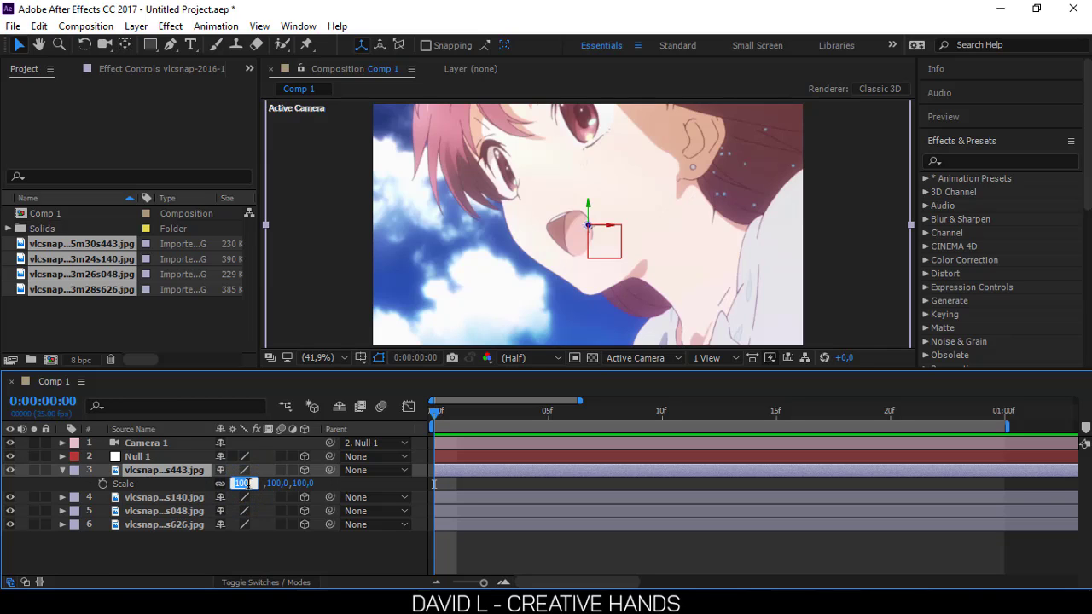
click(183, 486)
mouse_move(240, 483)
mouse_down()
mouse_move(209, 483)
mouse_move(219, 483)
mouse_up()
click(234, 484)
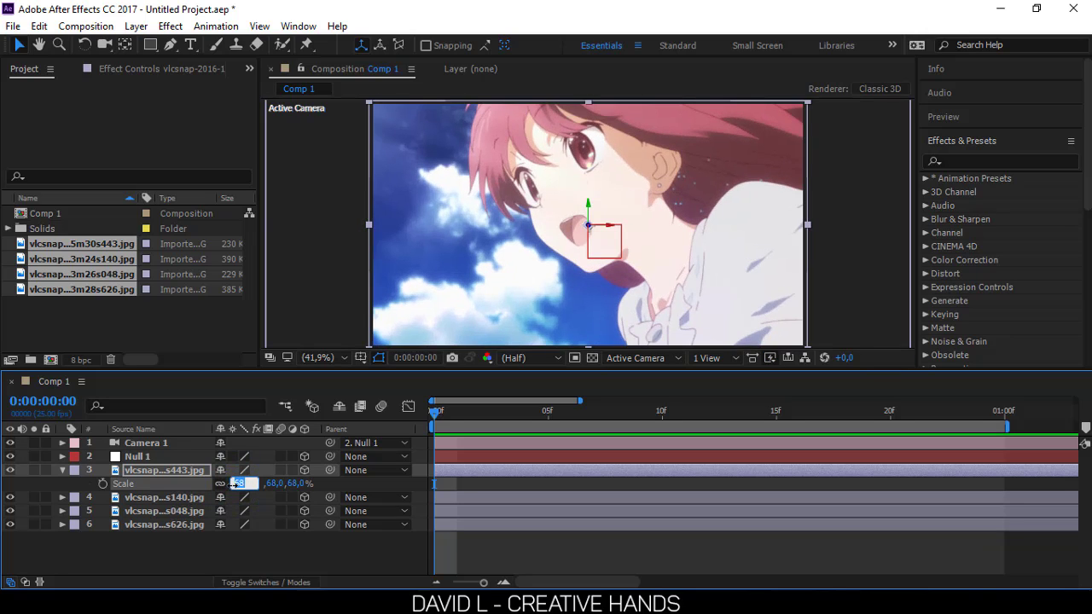
text(67)
key(Return)
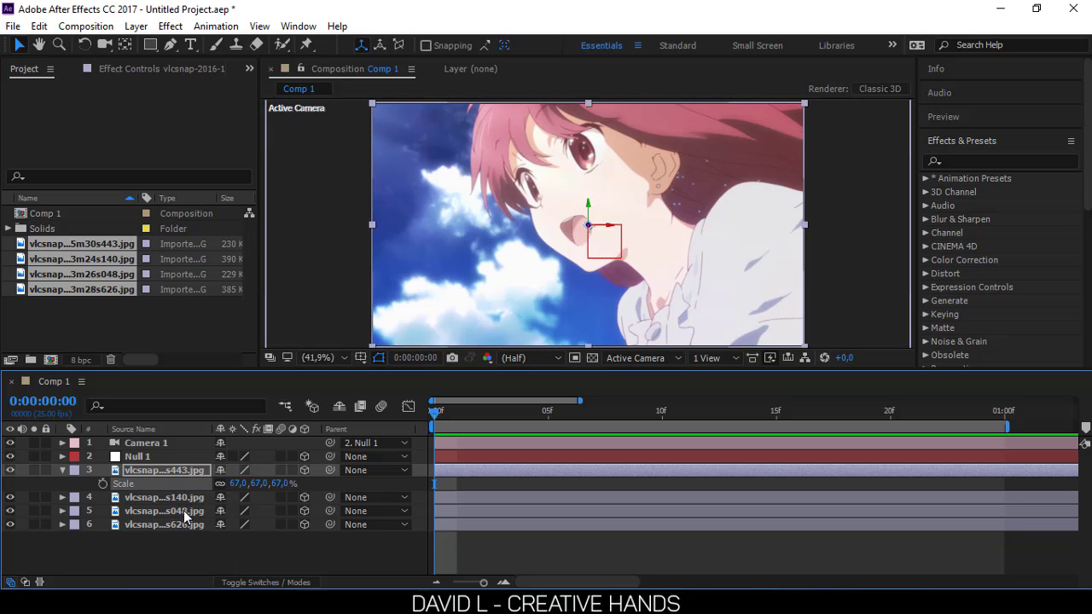
Scale the image layer ending in s140.jpg to 67%
click(174, 499)
key(s)
drag(237, 510, 224, 510)
click(233, 510)
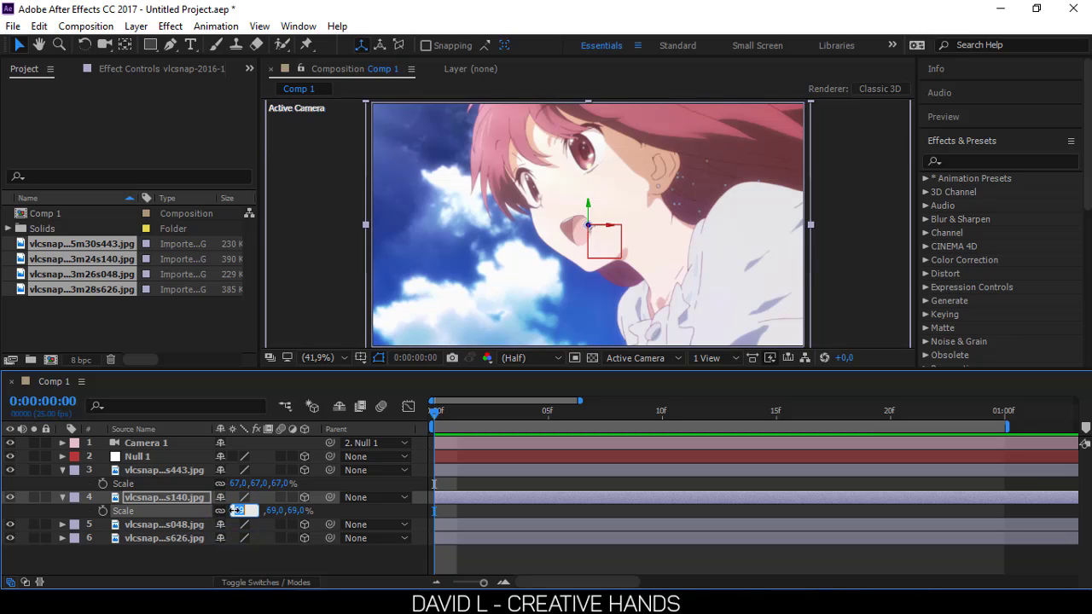
text(67)
key(Return)
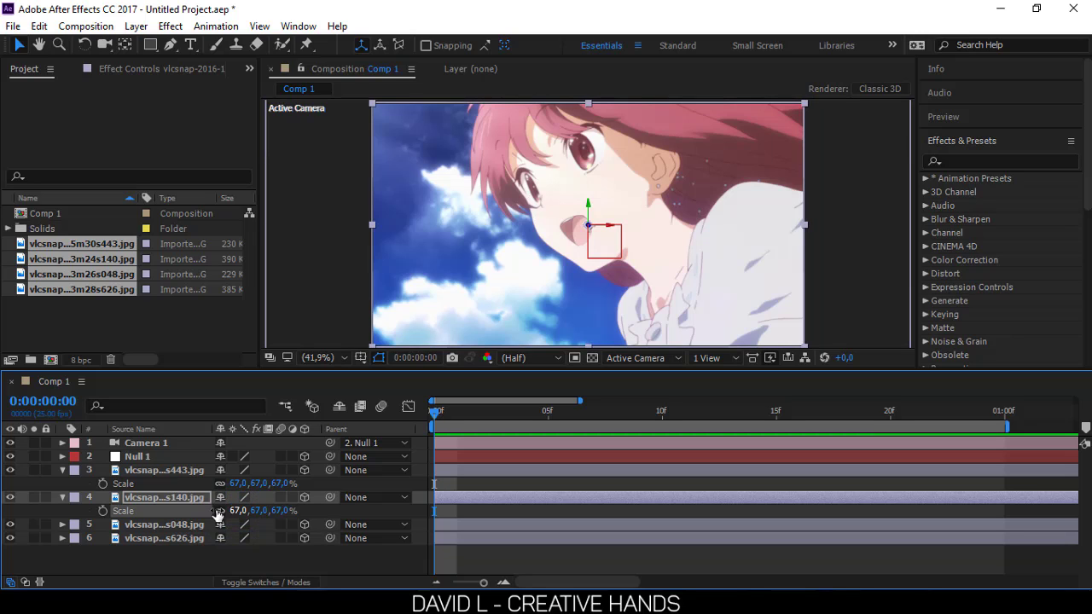
Scale the image layer ending in s048.jpg to 67%
click(151, 524)
key(s)
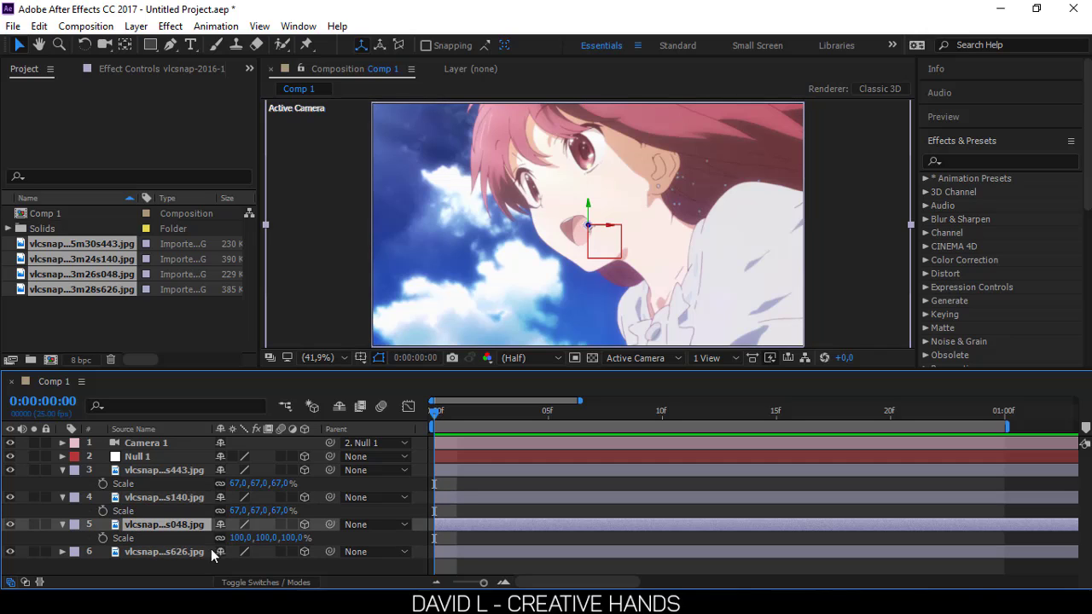
click(244, 538)
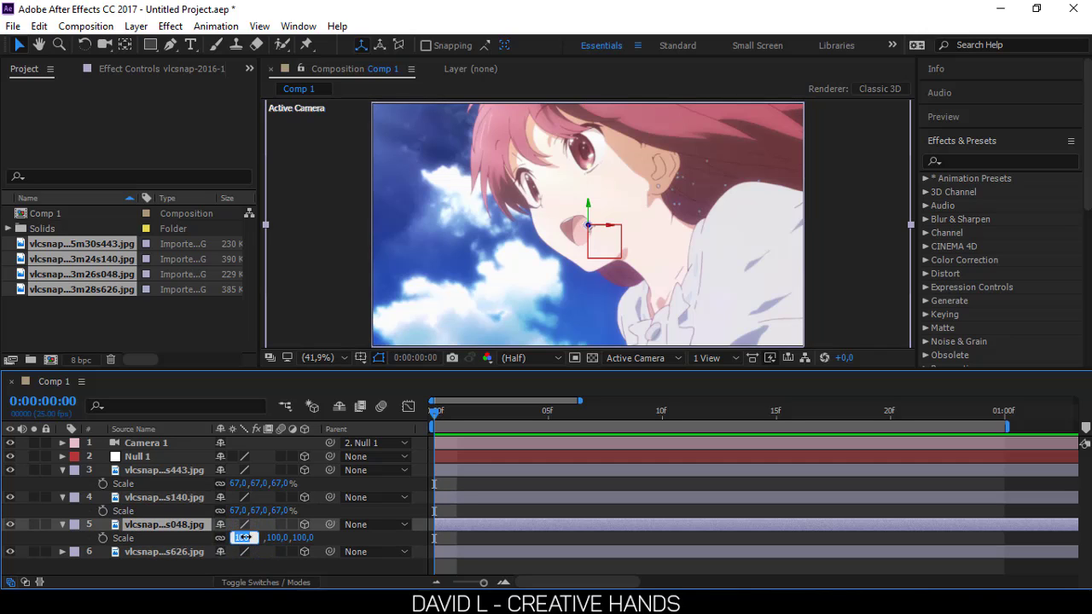
text(67)
key(Return)
Scale the image layer ending in s626.jpg to 67%
click(189, 553)
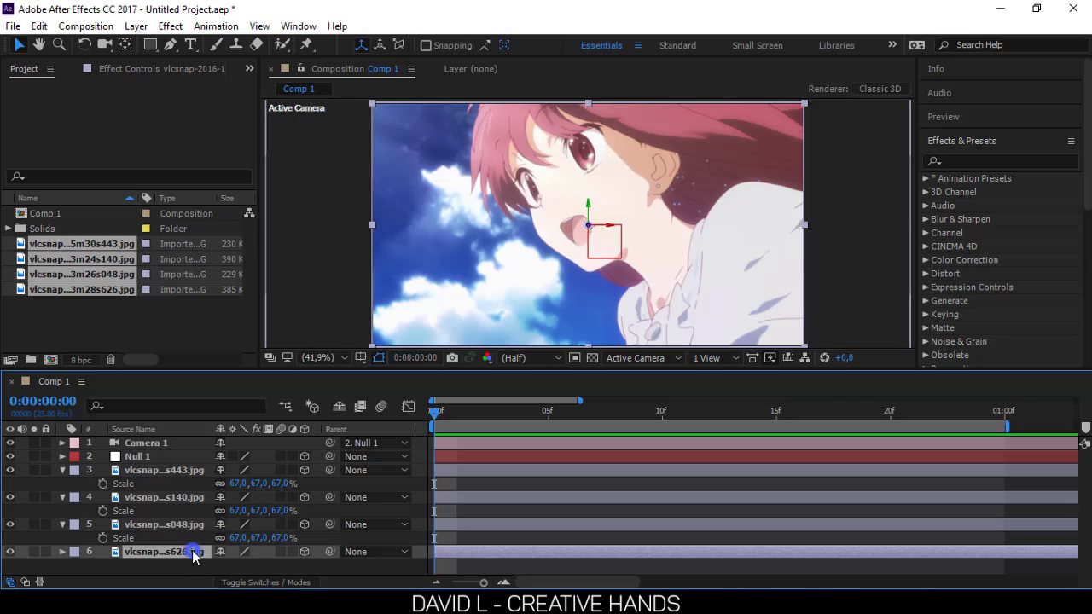
key(s)
click(239, 565)
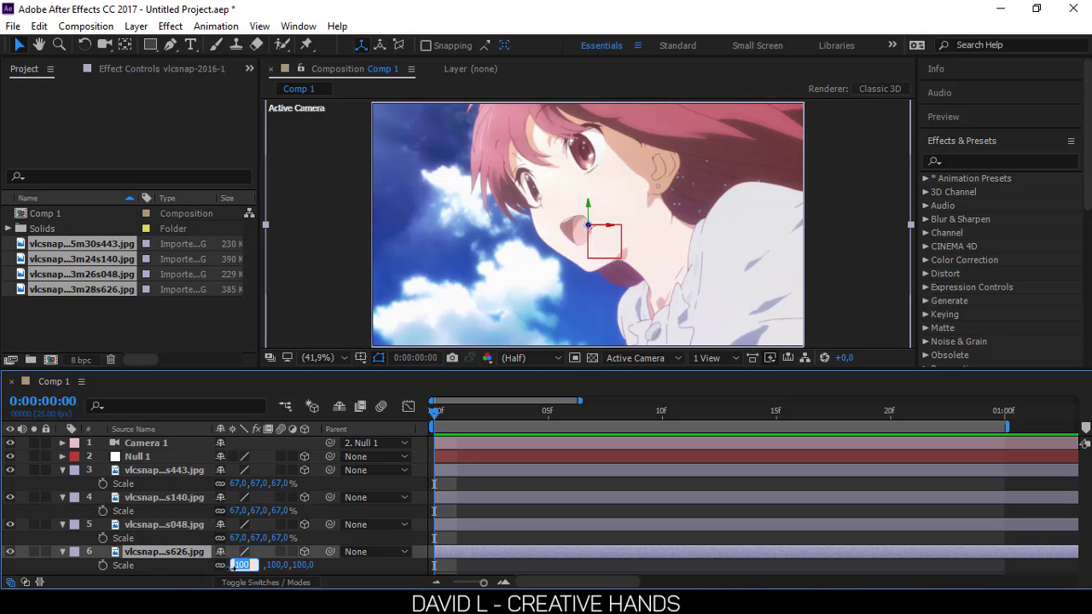
key(Return)
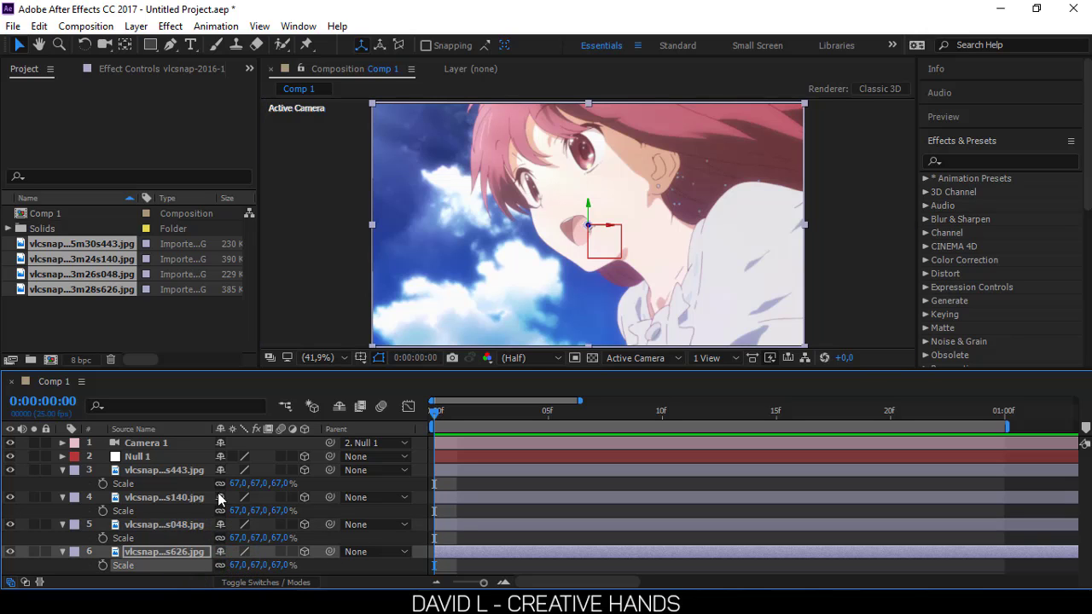
Shift the s443, s140 and s048 image layers together so that they start at frame 5
click(194, 473)
shift+click(181, 523)
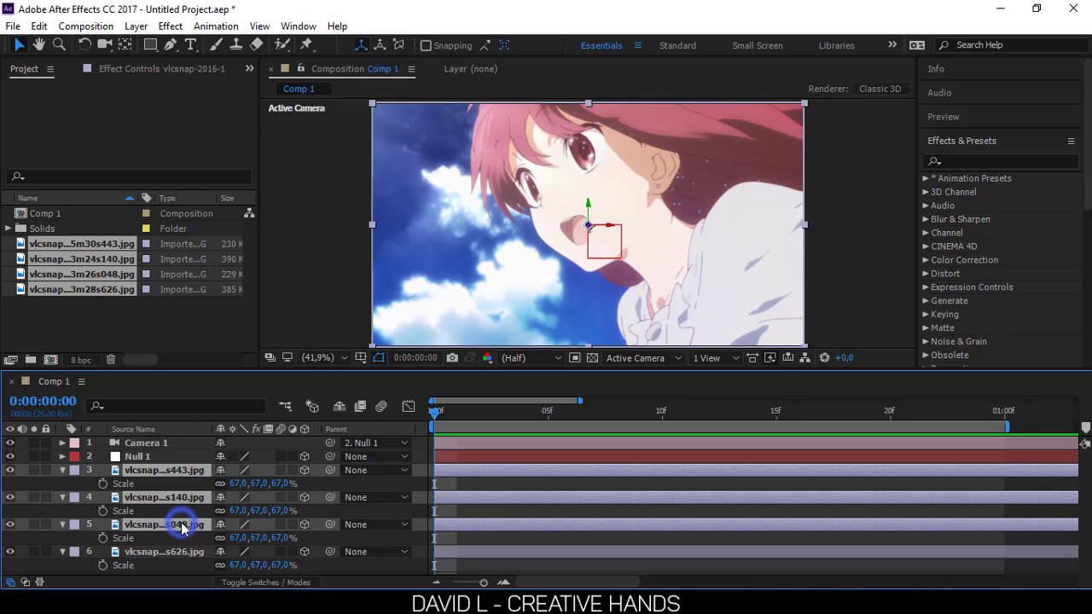
drag(440, 518, 548, 519)
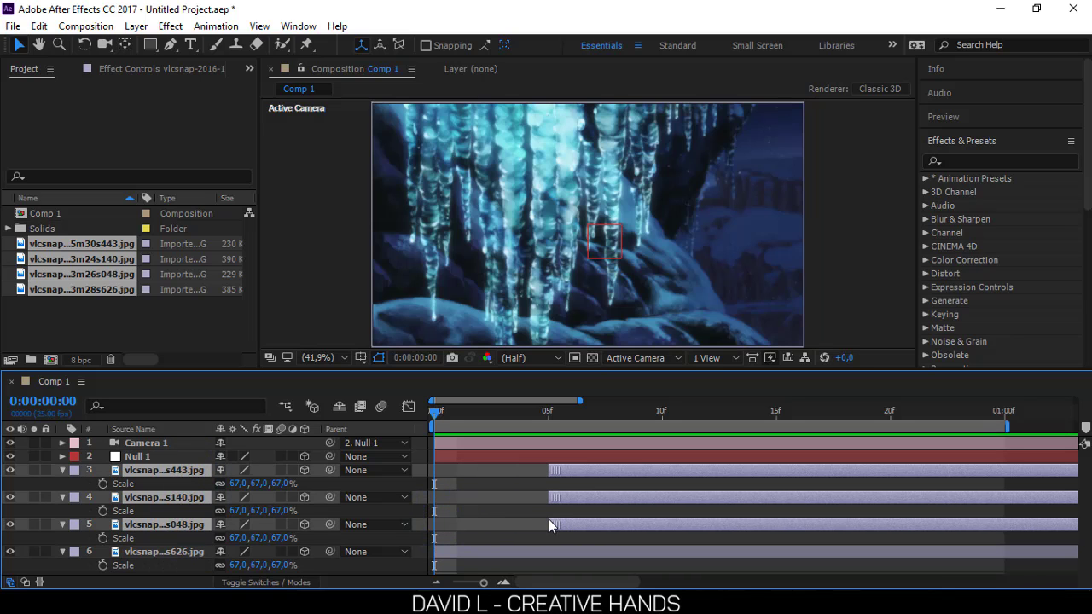
Stagger the upper image layers so that s140.jpg starts at frame 15 and s443.jpg at frame 20
click(619, 445)
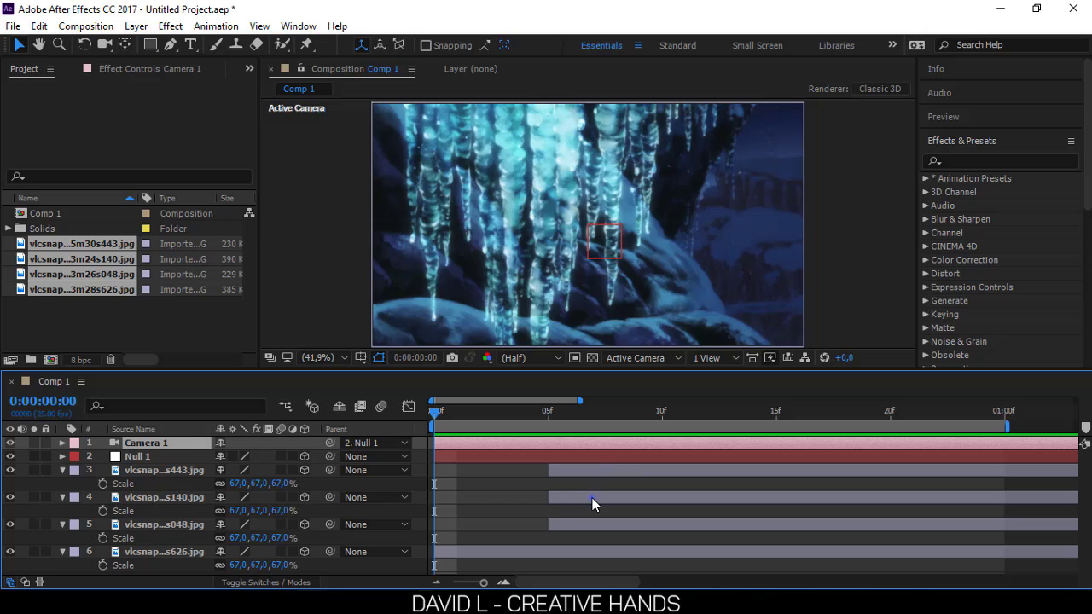
click(595, 504)
shift+click(592, 470)
drag(592, 500, 899, 466)
click(707, 485)
drag(573, 426, 403, 491)
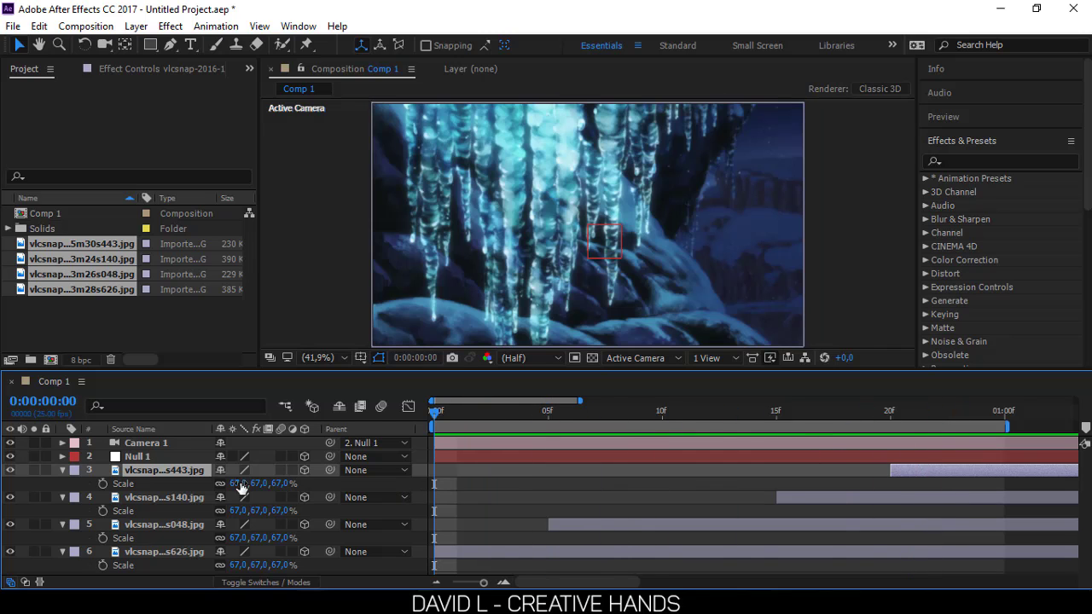
Reveal Null 1's Scale property and move the current time to frame 5, where the second image starts
click(186, 457)
key(s)
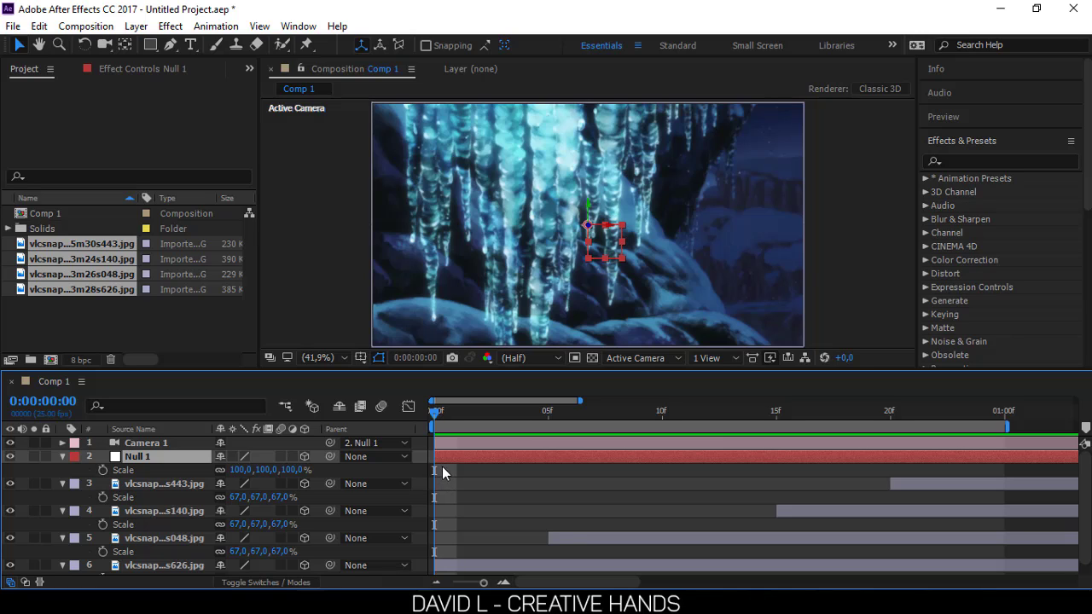
drag(436, 411, 548, 413)
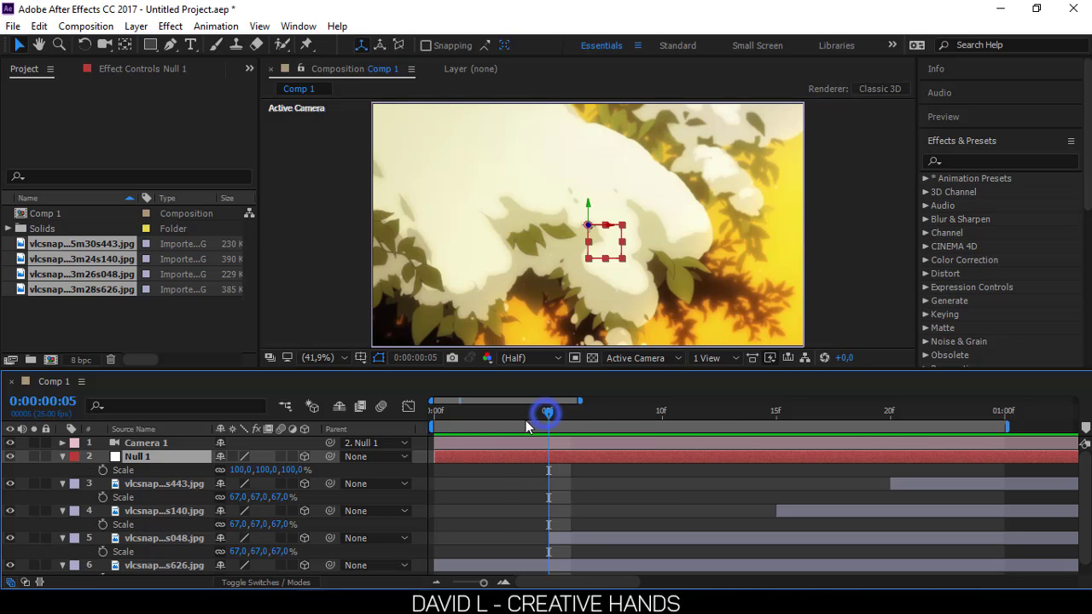
drag(547, 416, 546, 480)
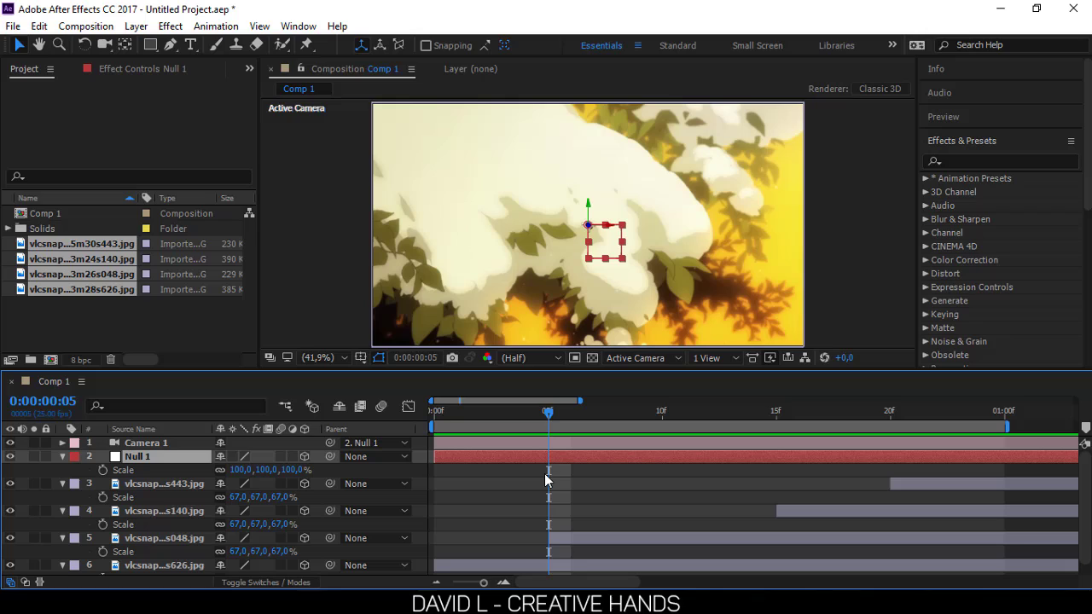
Enable Scale keyframing on Null 1 with a first keyframe at frame 5
click(559, 541)
key(s)
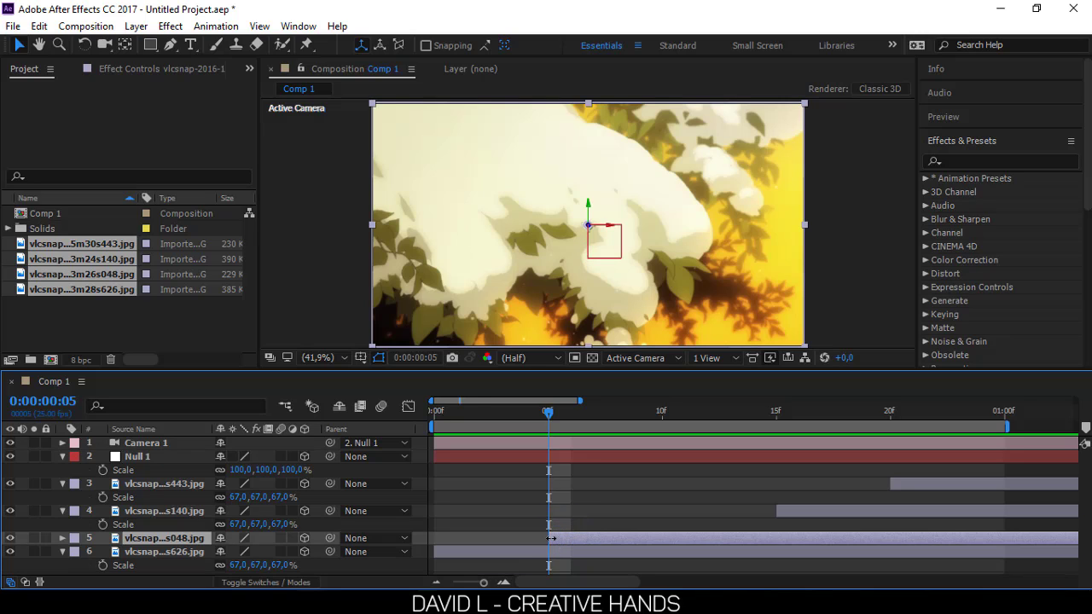
key(s)
click(153, 454)
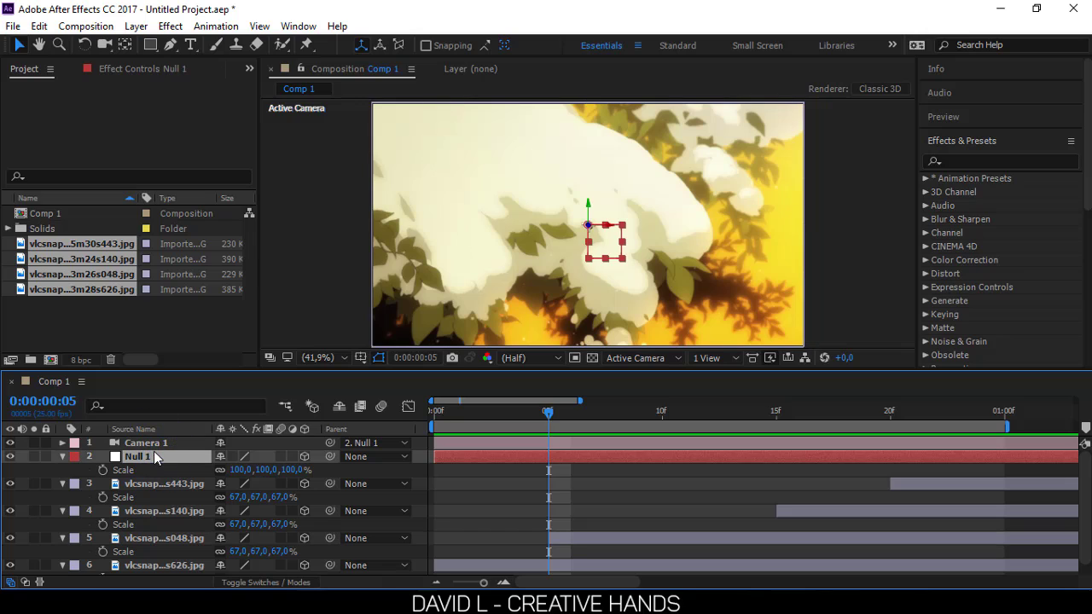
click(102, 471)
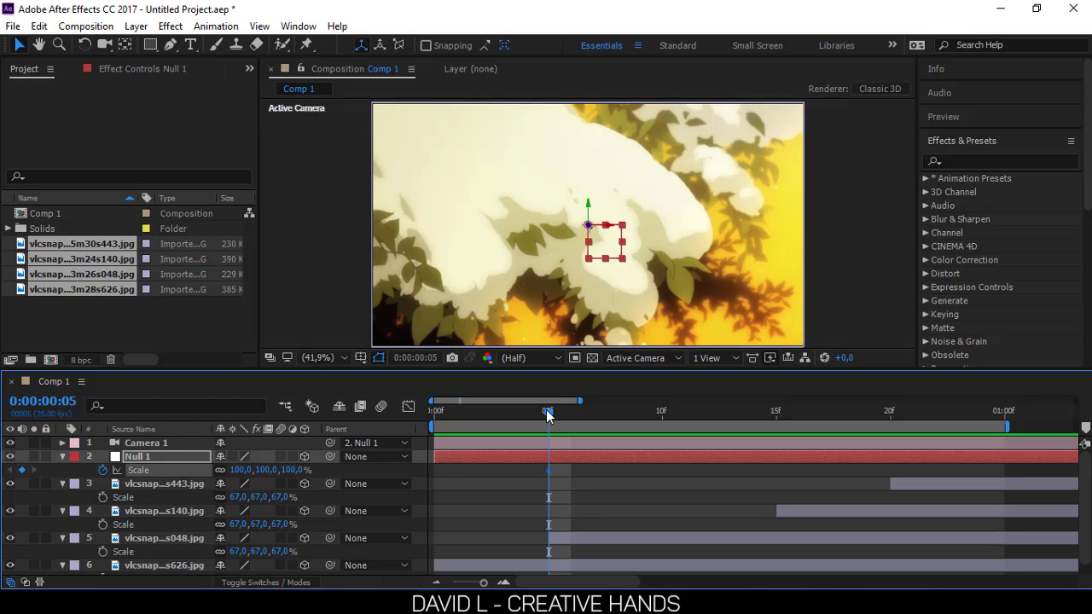
Add Scale keyframes to Null 1 at frames 2 and 8, on either side of the first keyframe
drag(548, 412, 498, 431)
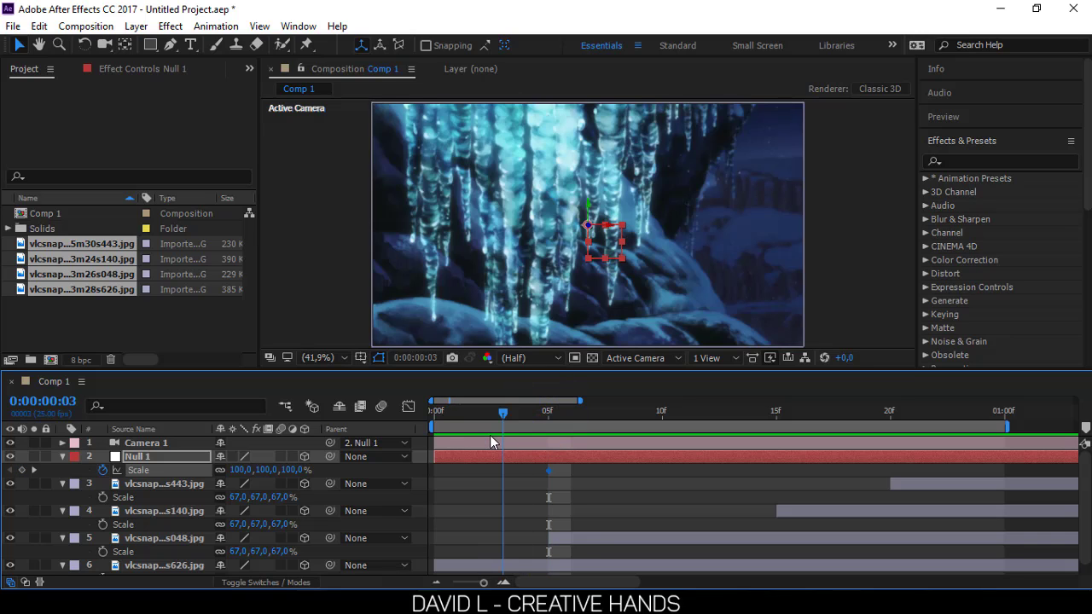
key(Page_Up)
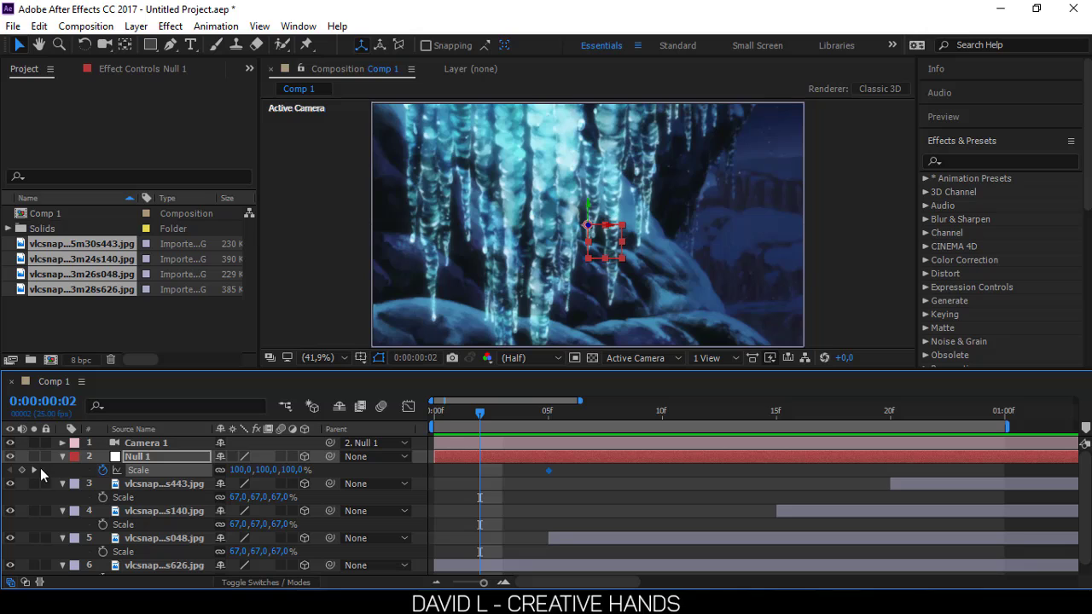
click(21, 470)
drag(479, 415, 617, 451)
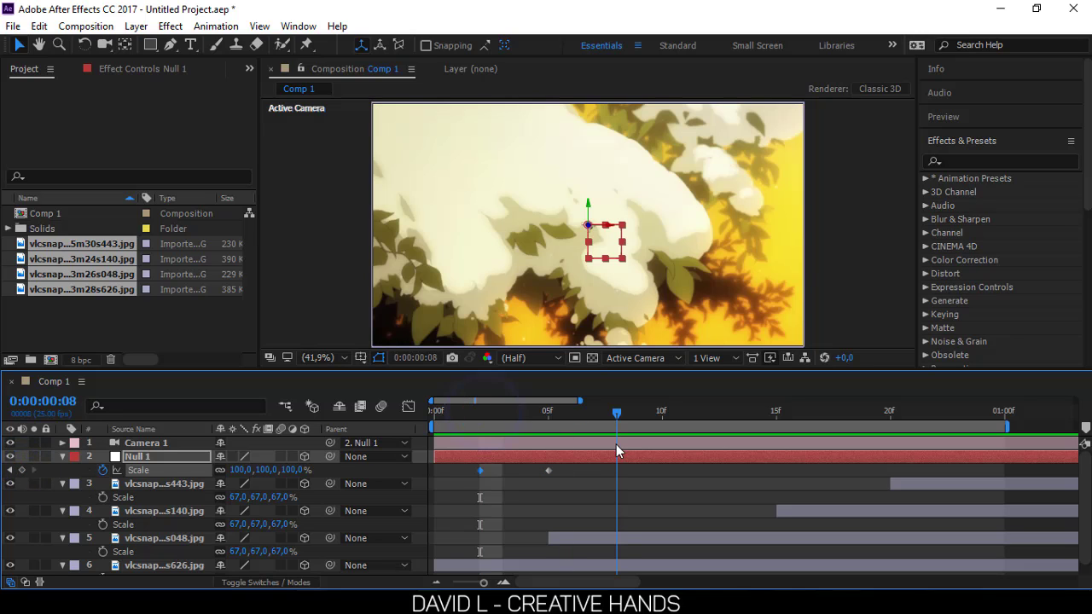
click(21, 470)
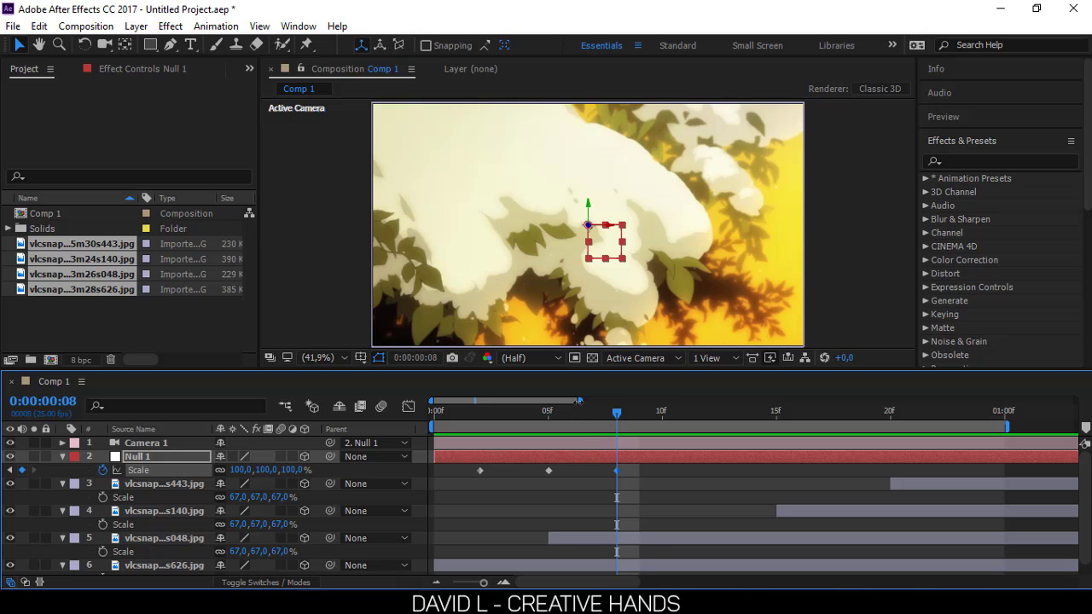
Save the project as Scale Pumping Tutor.aep and extend the work area's end to 0:00:01:10
mouse_move(579, 400)
mouse_down()
mouse_move(564, 400)
mouse_move(616, 400)
mouse_move(584, 403)
mouse_up()
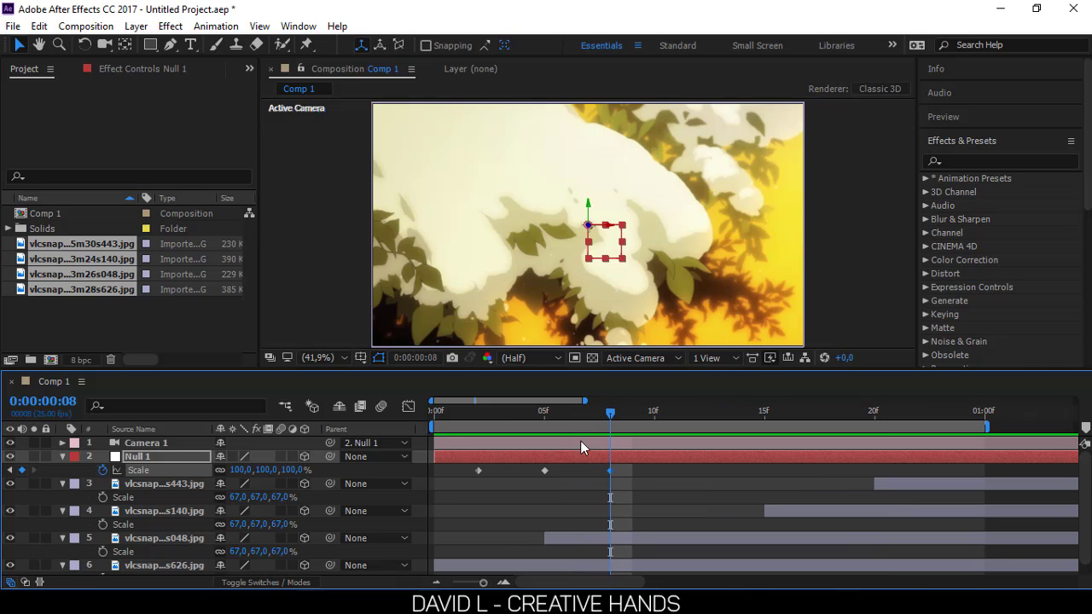
click(1048, 529)
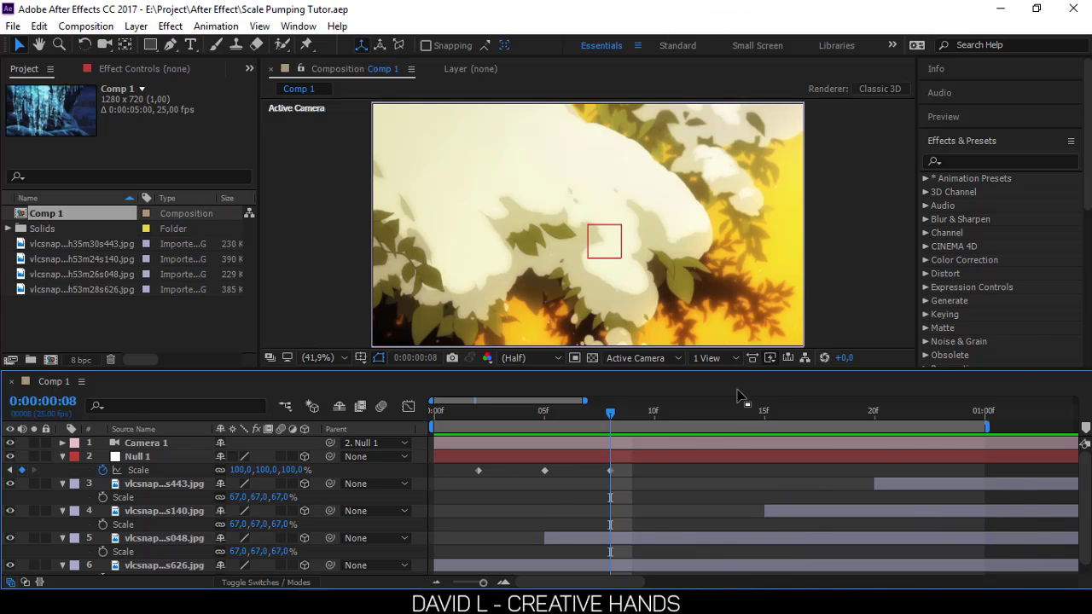
drag(592, 399, 651, 400)
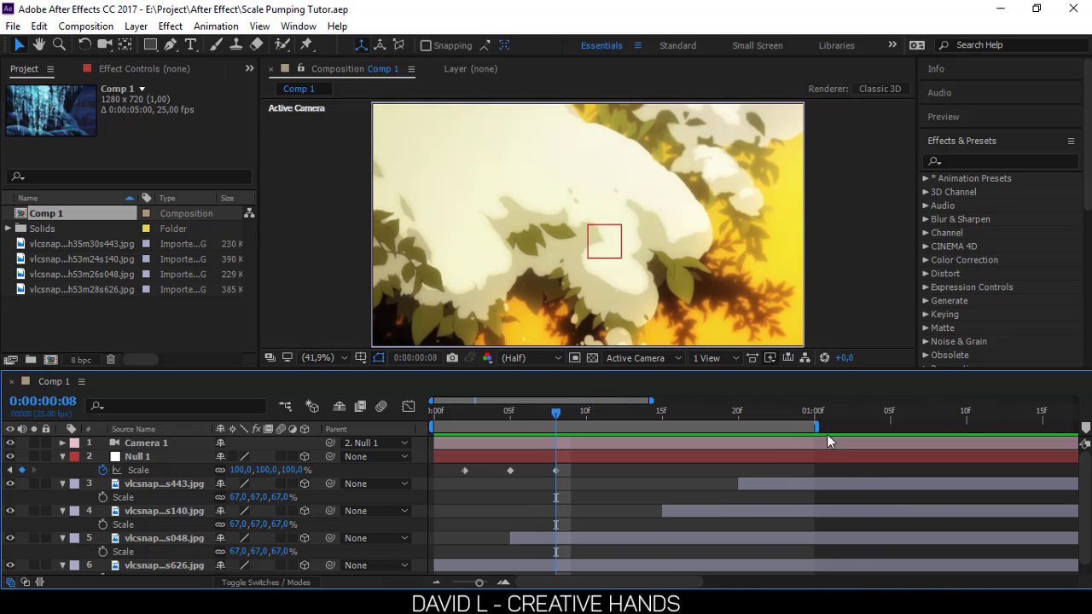
drag(819, 426, 968, 427)
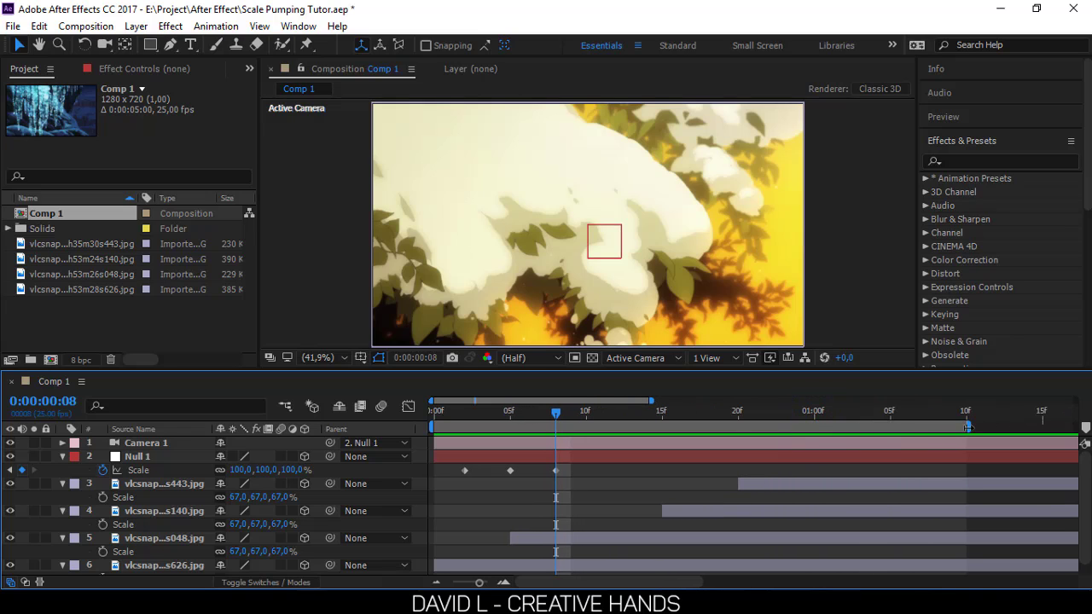
Respace Null 1's three Scale keyframes to frames 5, 10 and 15
drag(510, 471, 662, 478)
click(556, 471)
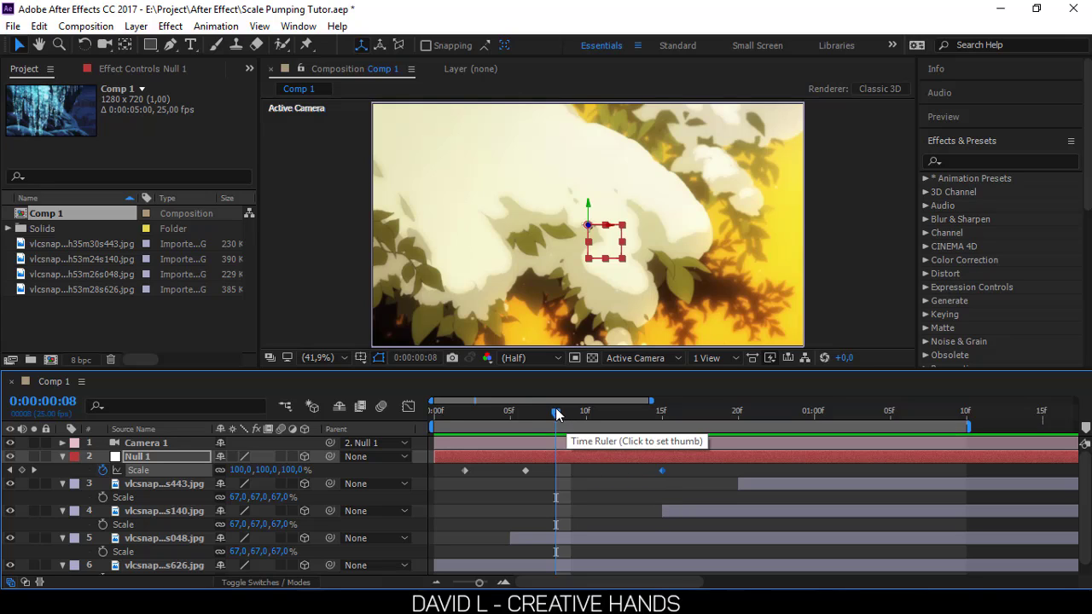
drag(556, 414, 510, 416)
click(460, 476)
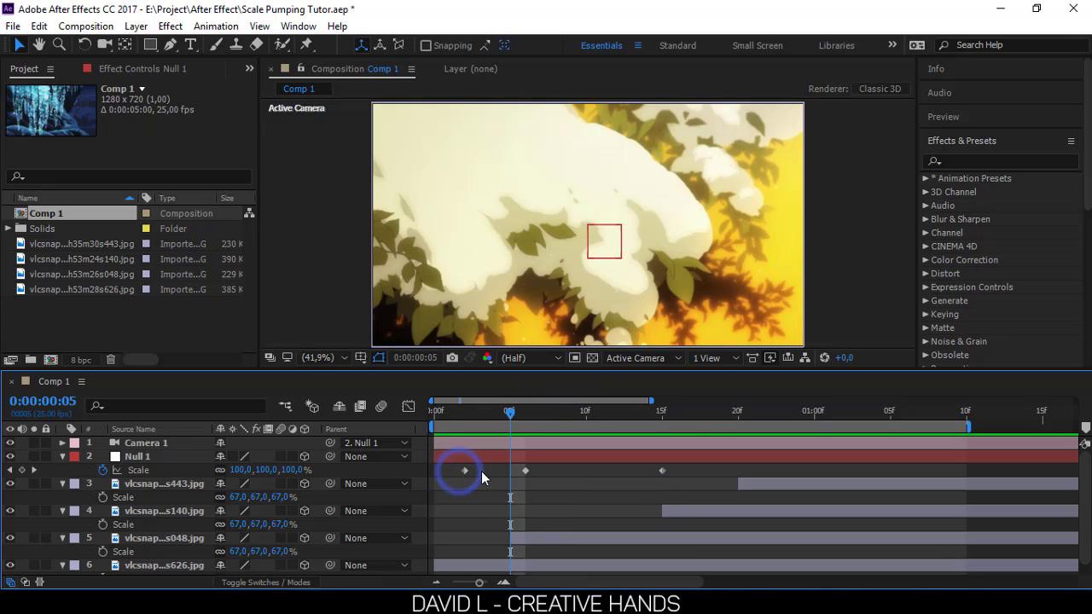
drag(465, 471, 500, 477)
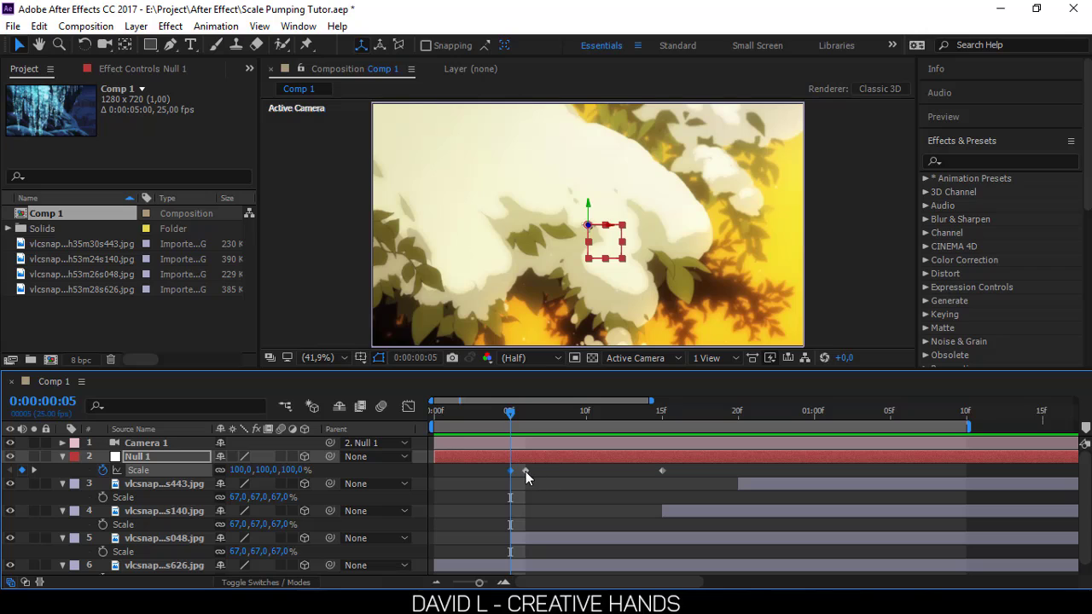
drag(571, 471, 589, 471)
Add Scale keyframes to Null 1 at 0:00:00:20, 0:00:01:00 and 0:00:01:05
drag(586, 418, 739, 433)
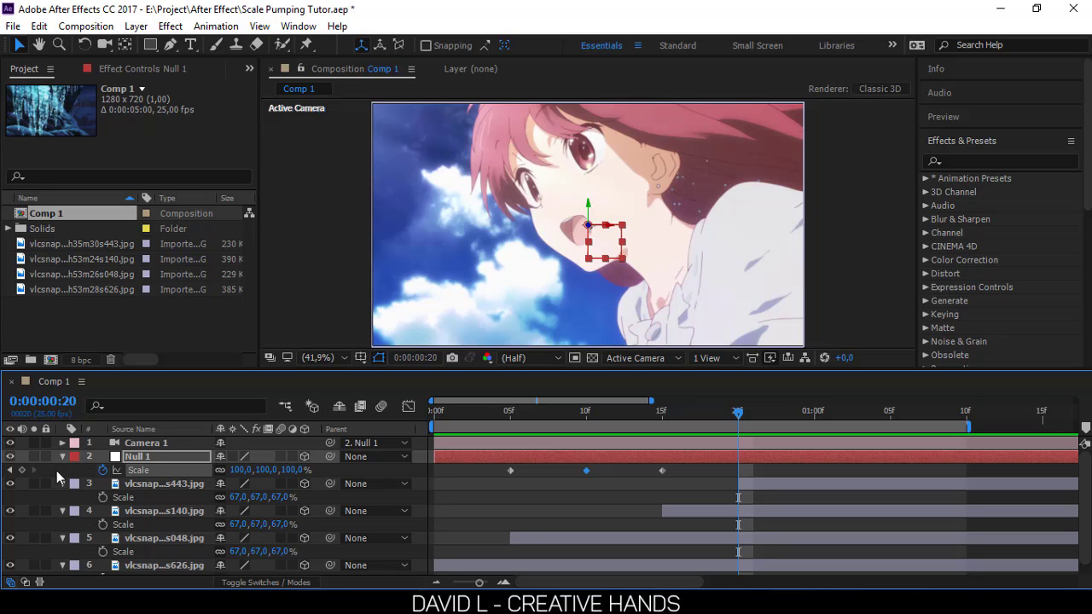
click(21, 470)
click(819, 425)
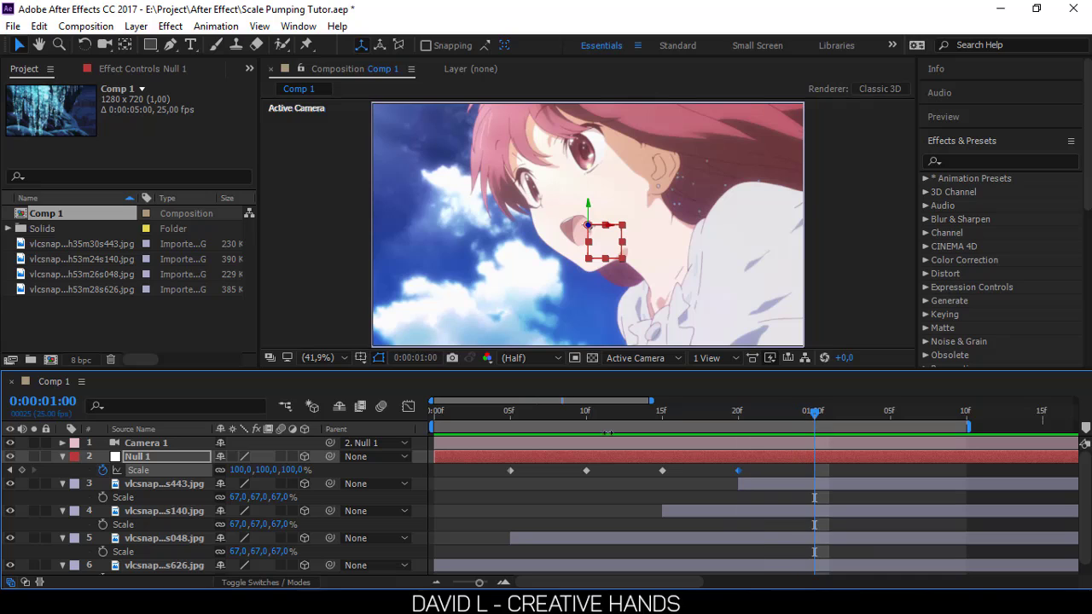
click(21, 470)
drag(813, 416, 890, 418)
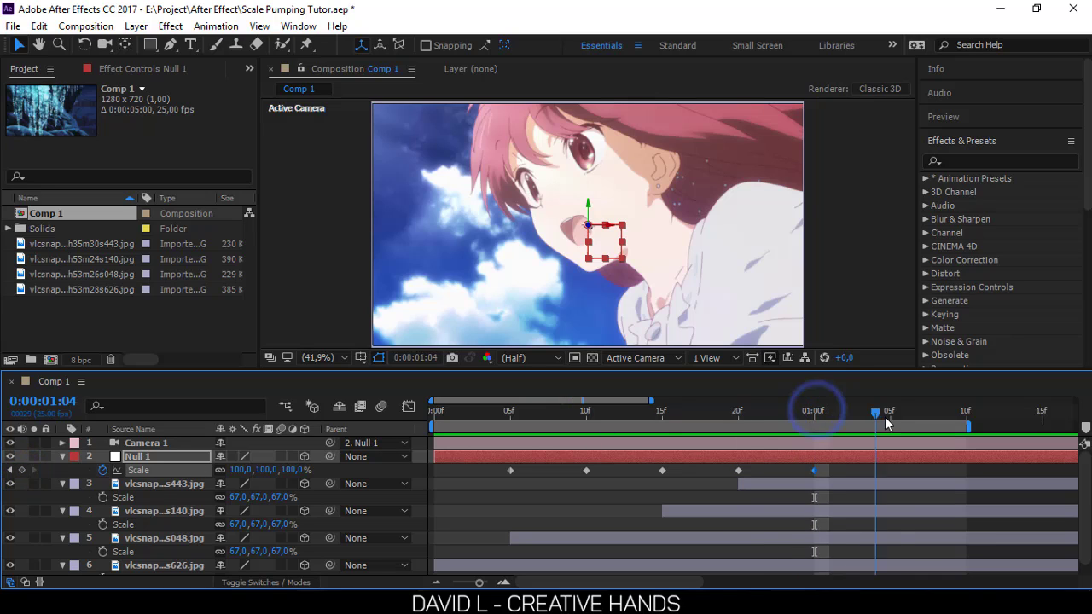
click(21, 470)
Shift the image layers so that s048.jpg starts at frame 10, s140.jpg at frame 20 and s443.jpg at 0:00:01:00
drag(543, 534, 619, 534)
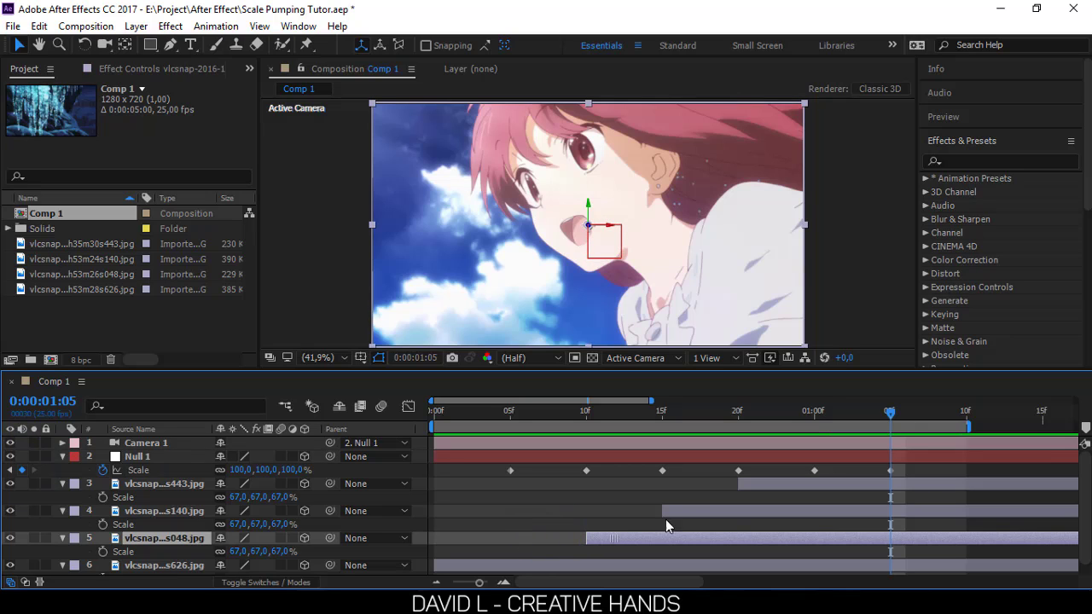
drag(690, 513, 857, 490)
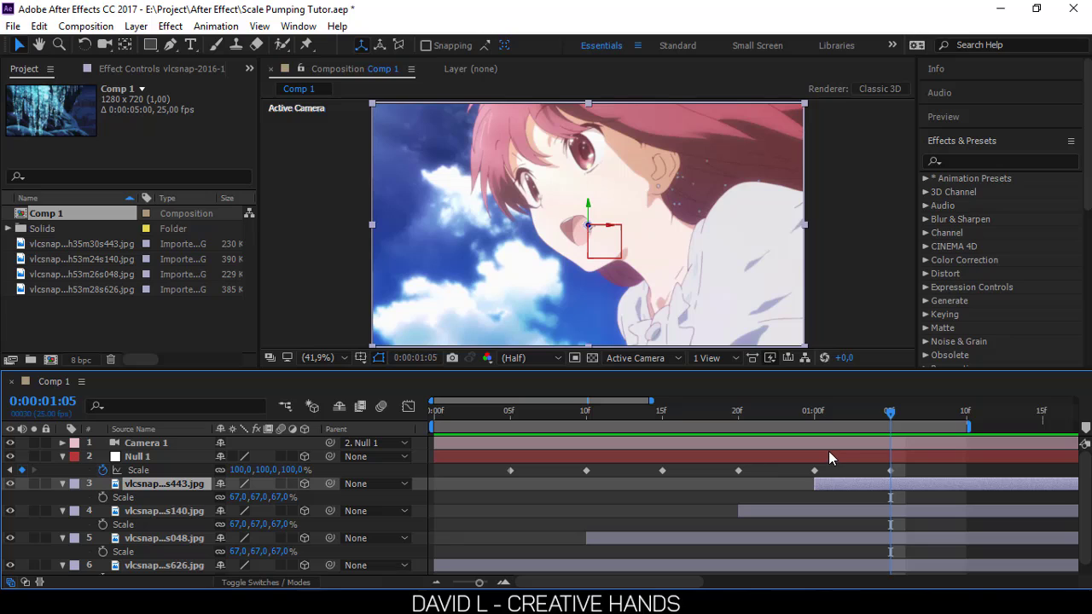
mouse_move(843, 482)
mouse_down()
mouse_move(917, 486)
mouse_move(849, 495)
mouse_up()
Set Null 1's Scale to 75% on the keyframe at frame 10
drag(559, 411, 582, 457)
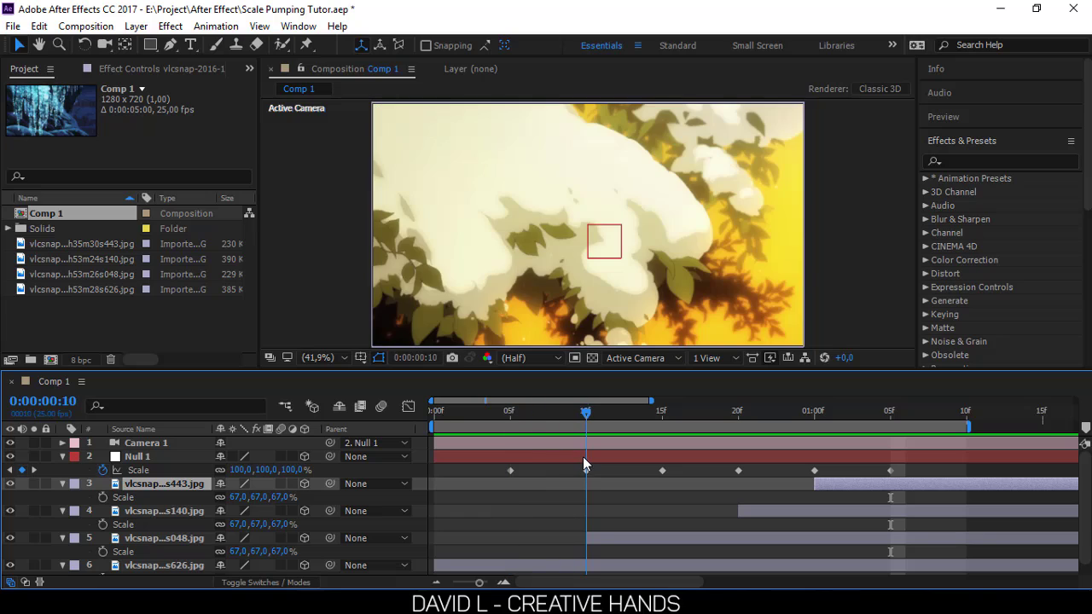
key(ctrl+z)
key(ctrl+v)
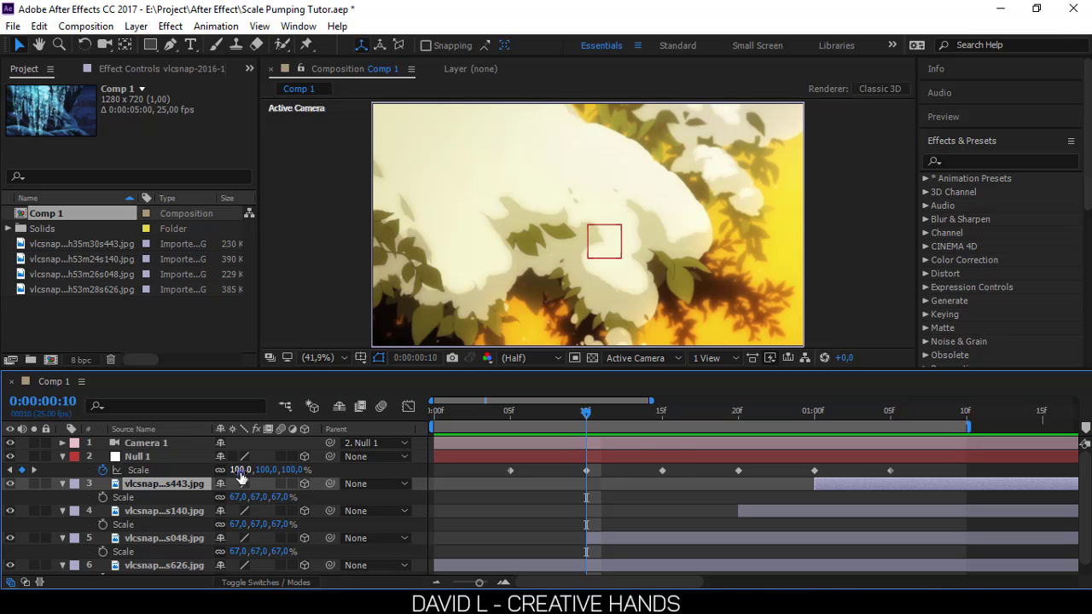
drag(241, 476, 239, 477)
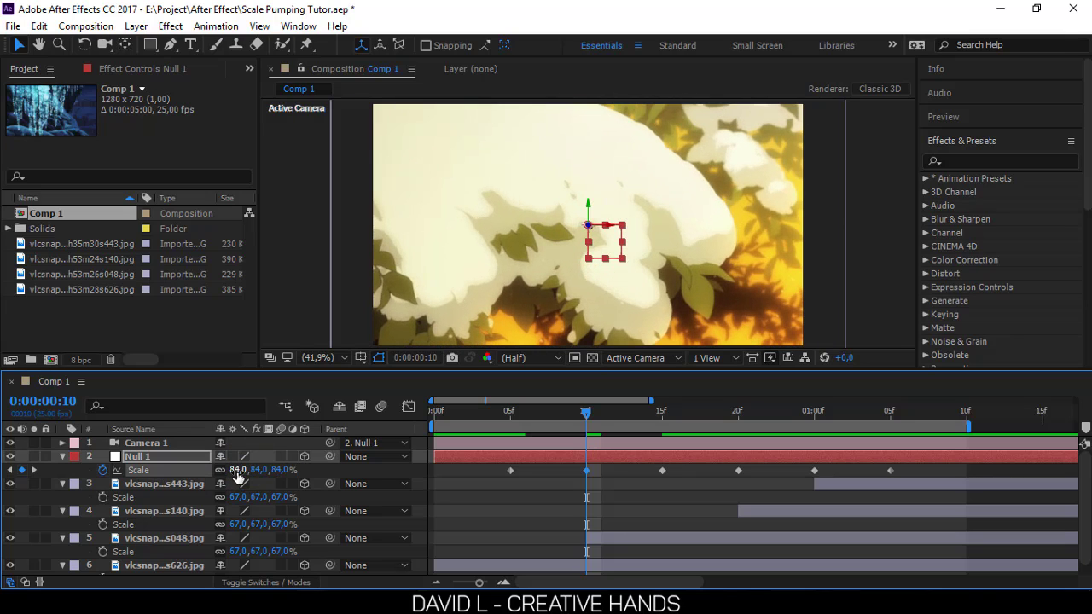
click(238, 470)
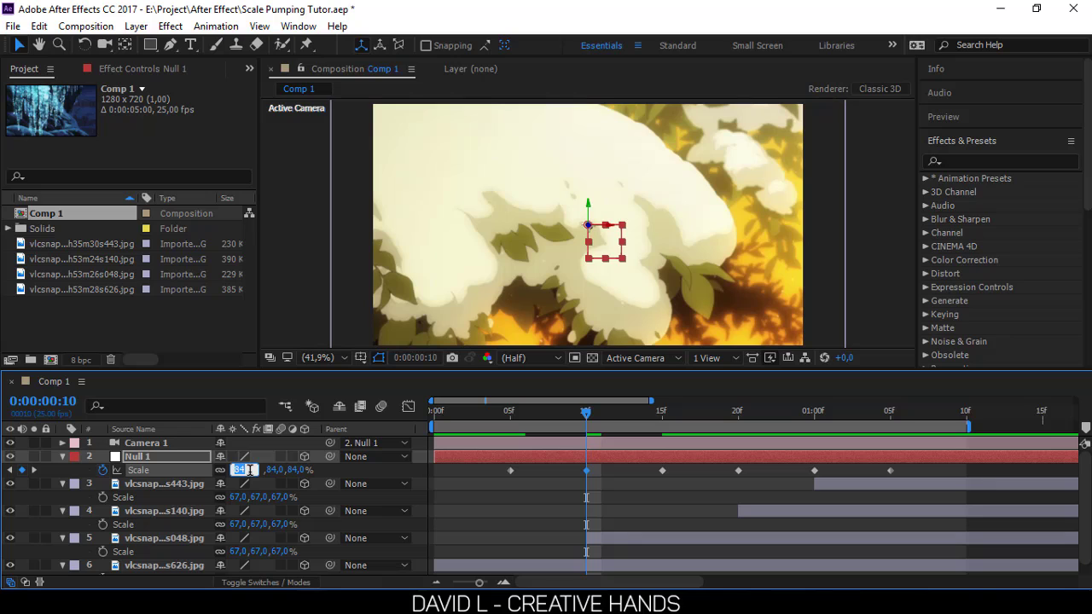
text(75)
key(Return)
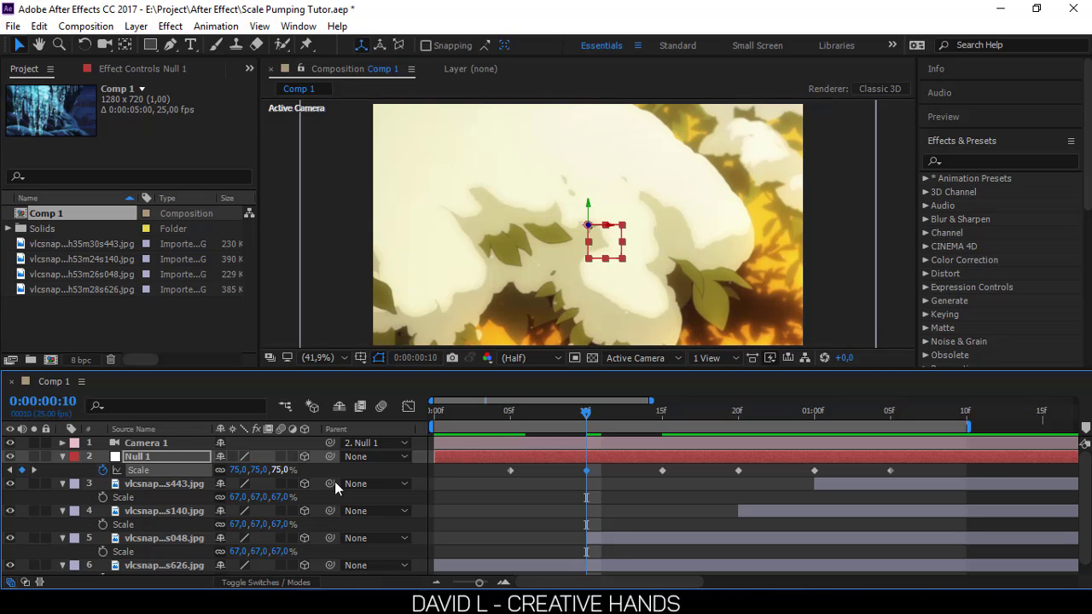
Shift the s443.jpg layer to start at 0:00:01:05 and s140.jpg to start at 0:00:01:00
drag(585, 418, 441, 498)
drag(522, 509, 738, 513)
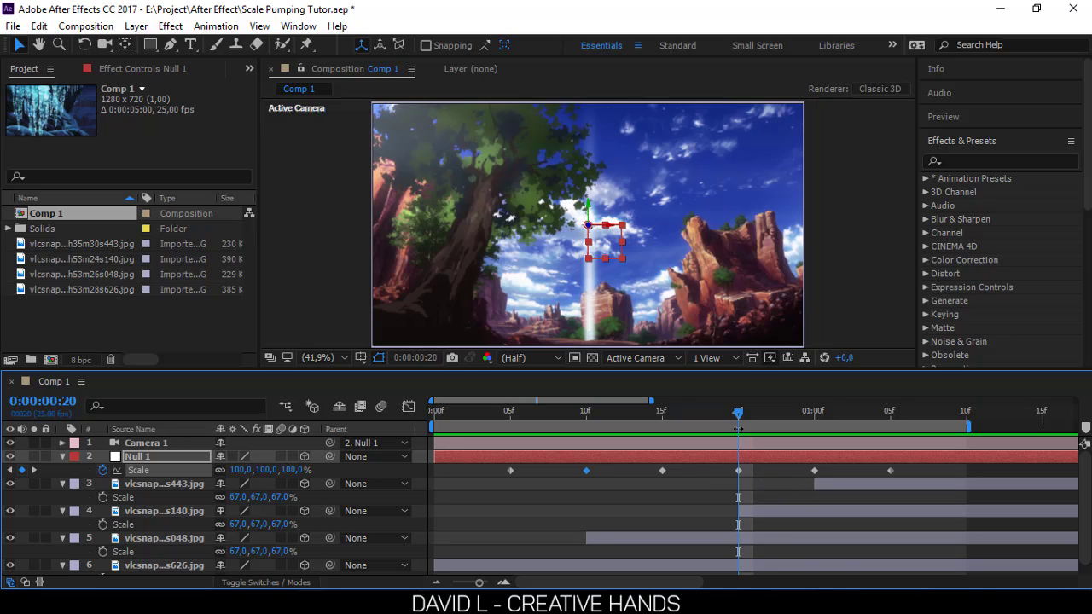
drag(737, 418, 813, 450)
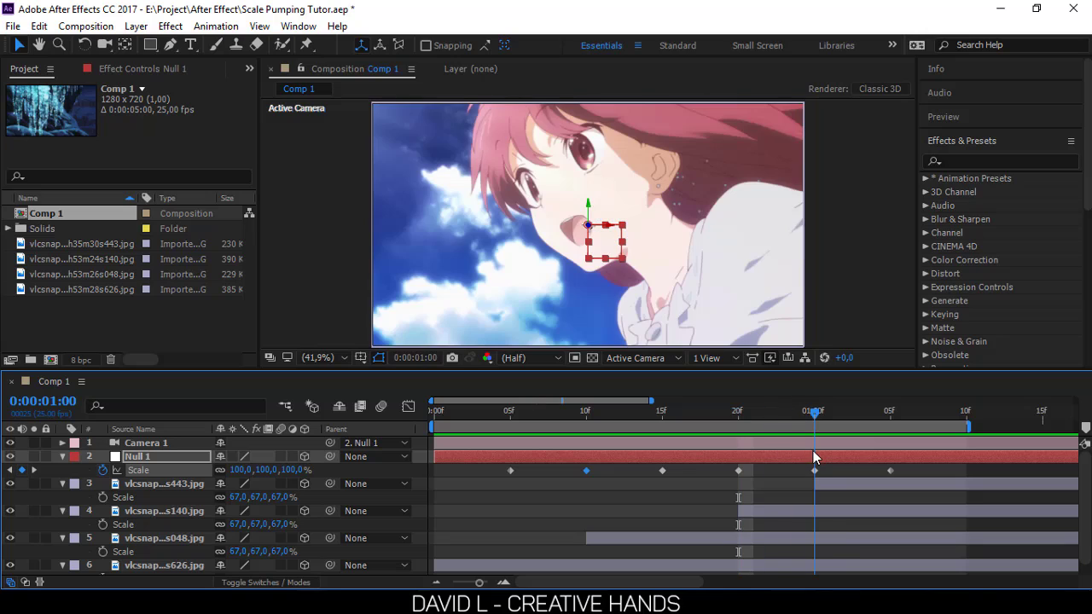
drag(842, 488, 937, 479)
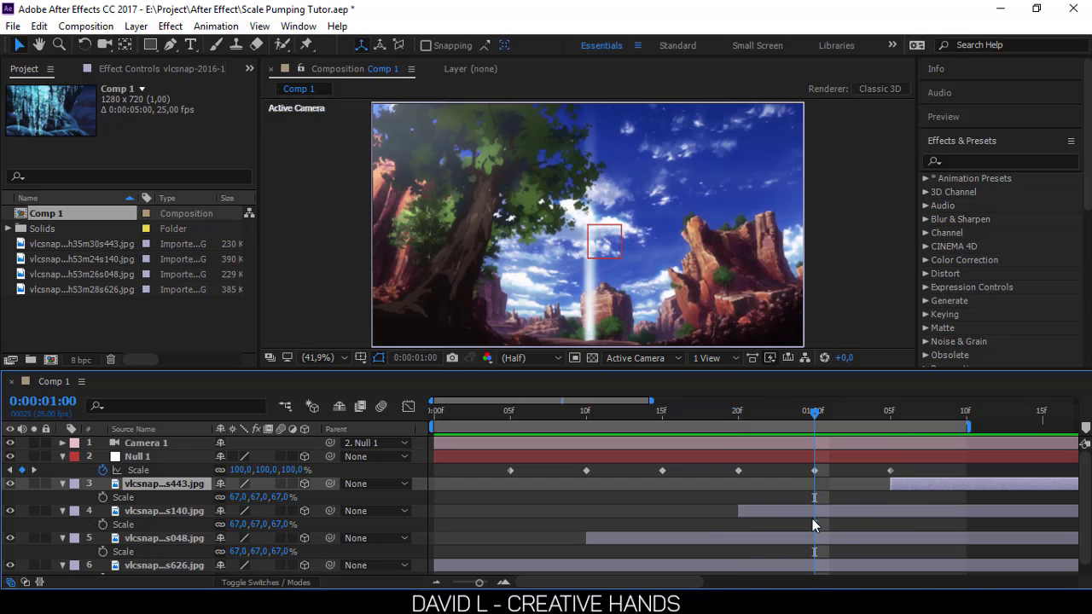
drag(801, 520, 853, 509)
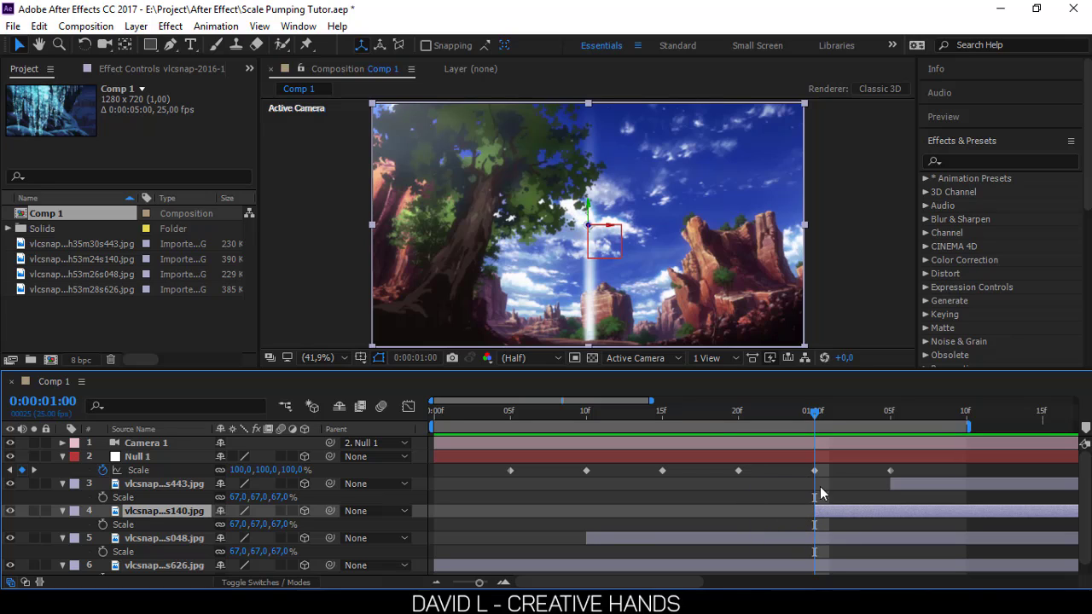
Set Null 1's Scale to 75% on the keyframe at 0:00:01:00 and scrub back to the start
click(235, 470)
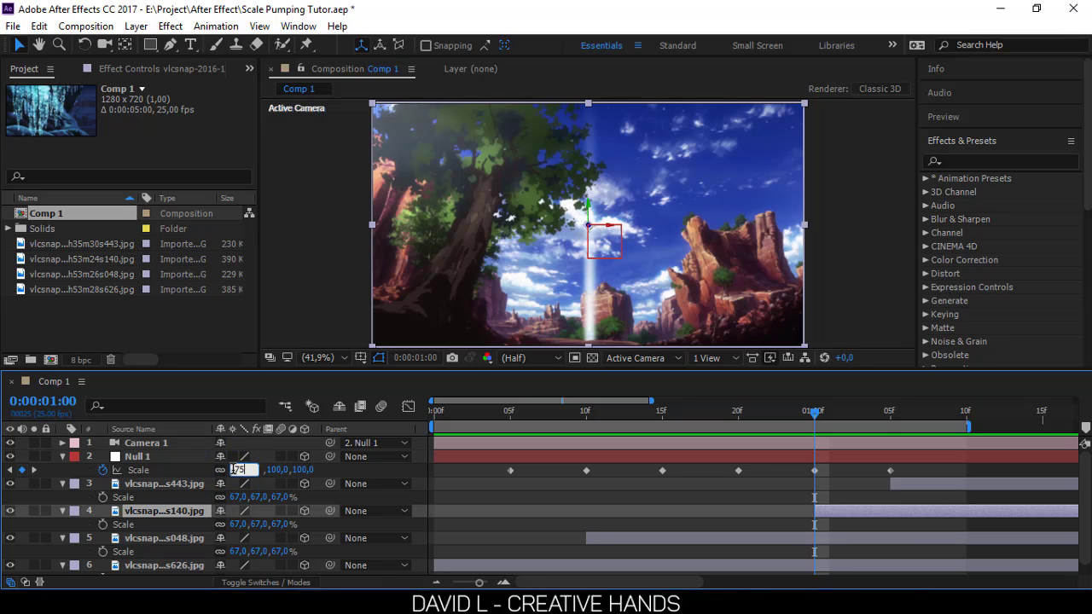
key(Return)
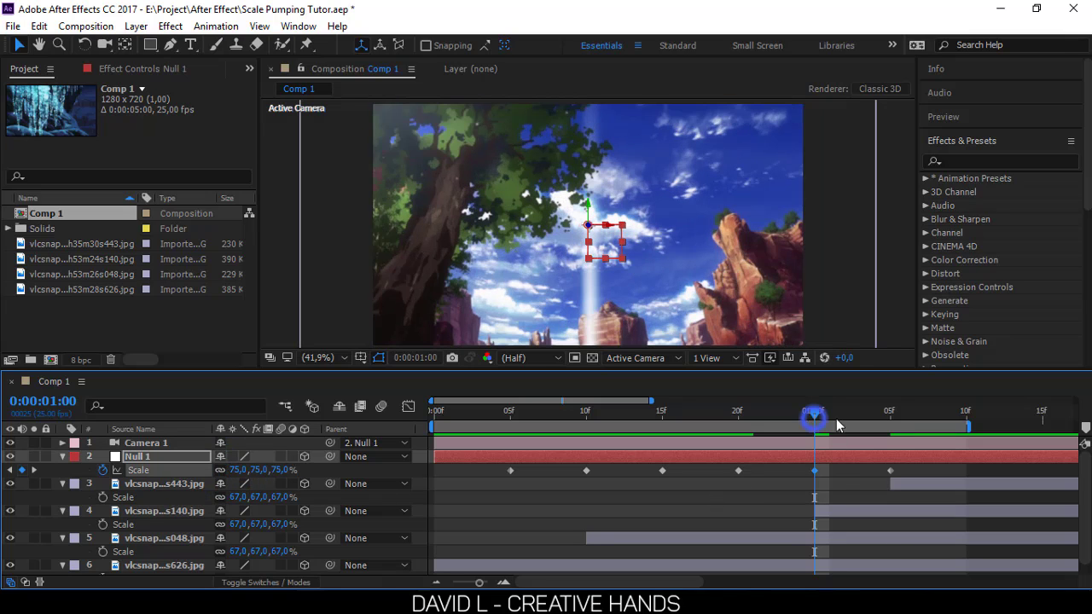
drag(815, 412, 871, 474)
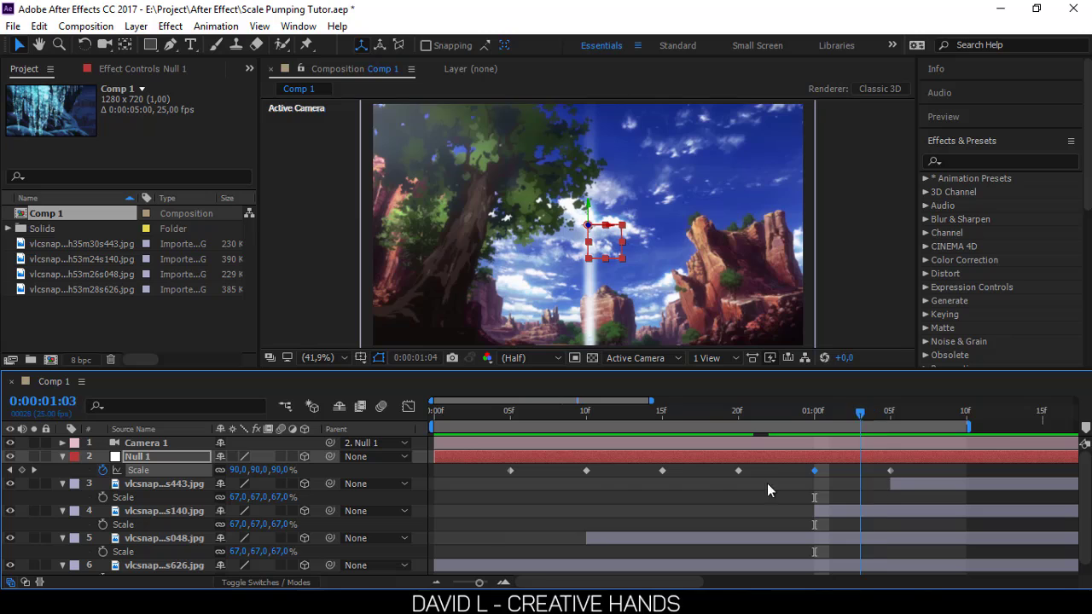
drag(766, 490, 419, 500)
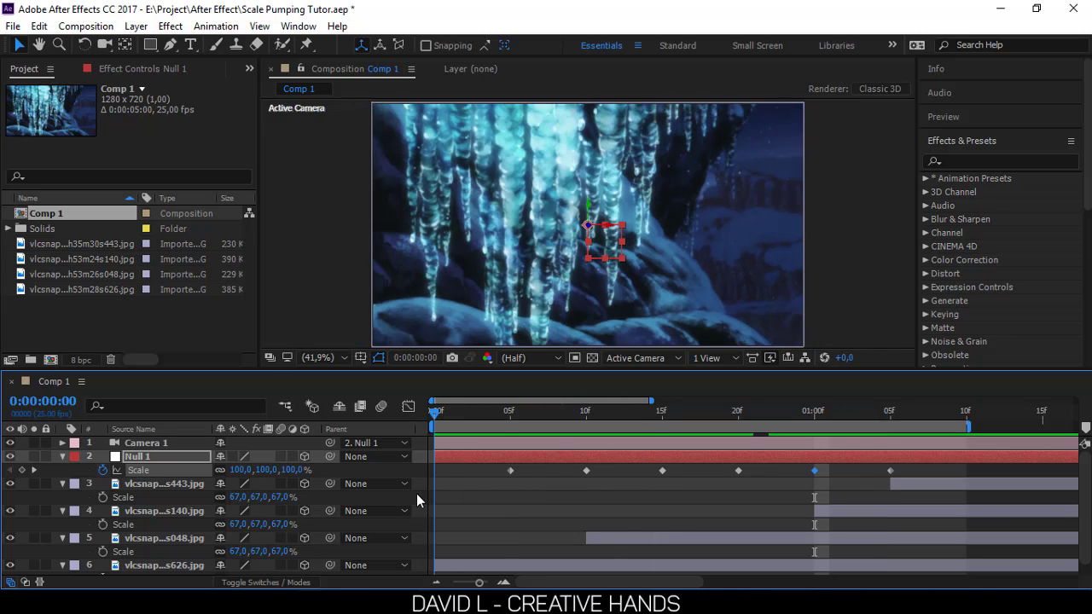
Delete the s140.jpg layer, shift s443.jpg to start at 0:00:01:00 and preview the composition
click(944, 492)
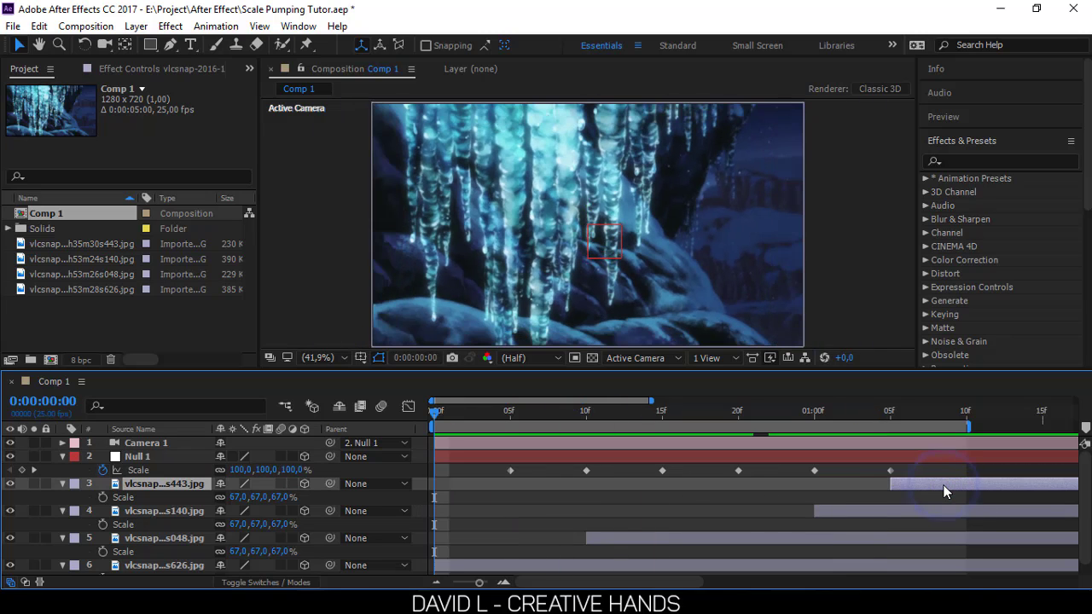
click(846, 513)
key(Delete)
drag(922, 480, 847, 493)
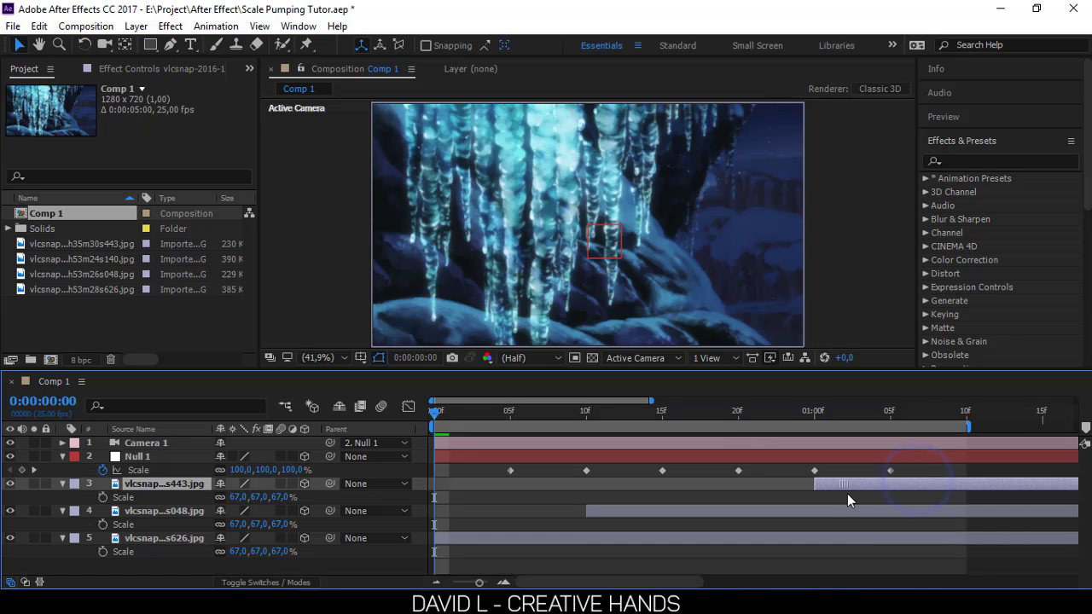
key(space)
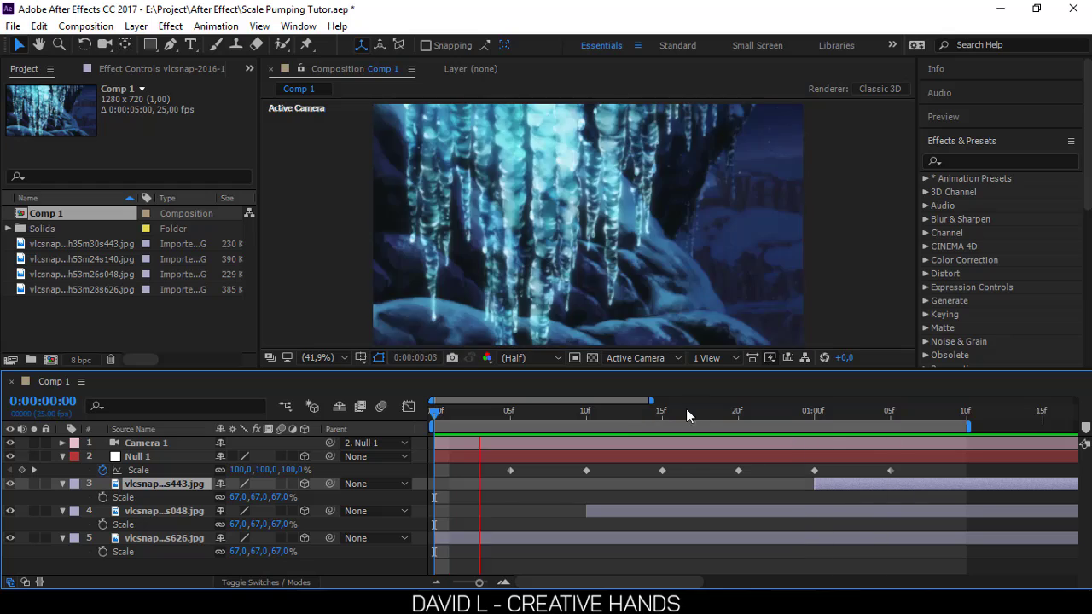
Stop the preview and display Null 1's Scale keyframes in the Graph Editor as a value graph
click(742, 424)
drag(744, 426, 475, 495)
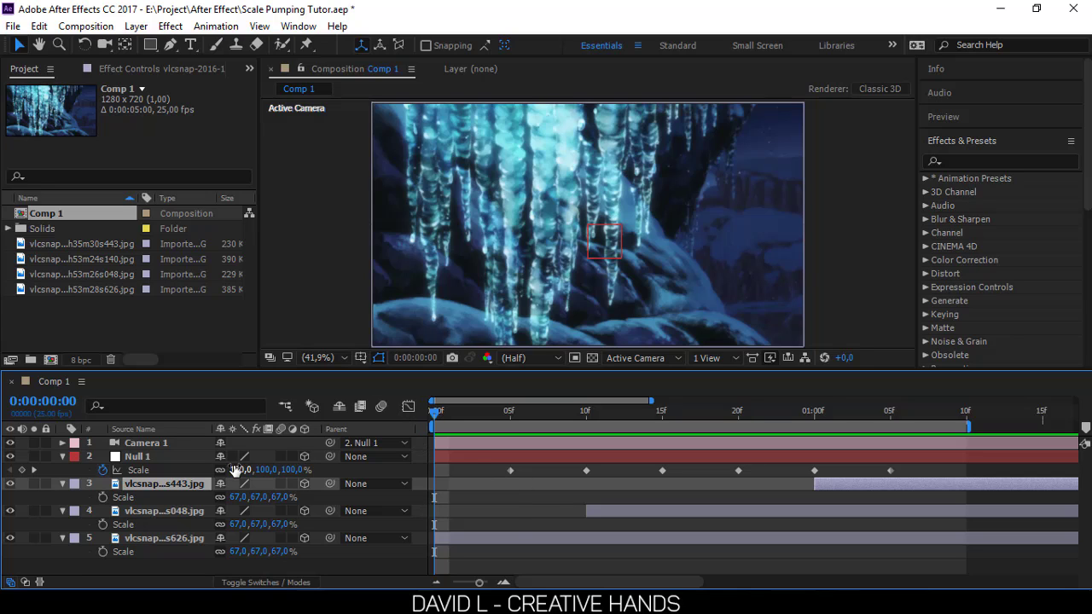
click(173, 471)
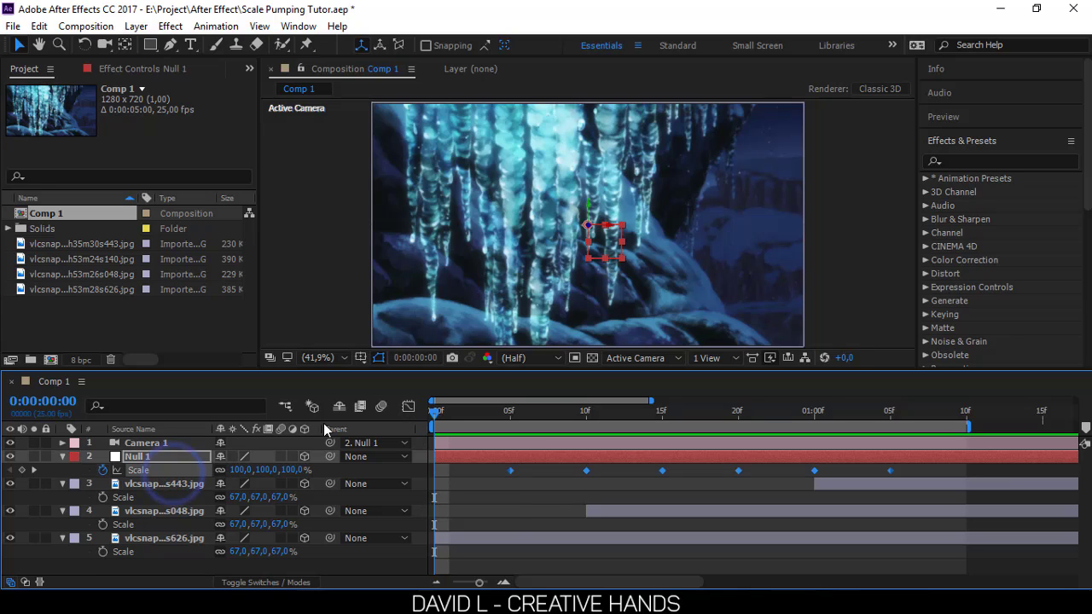
click(408, 407)
mouse_move(671, 482)
click(662, 444)
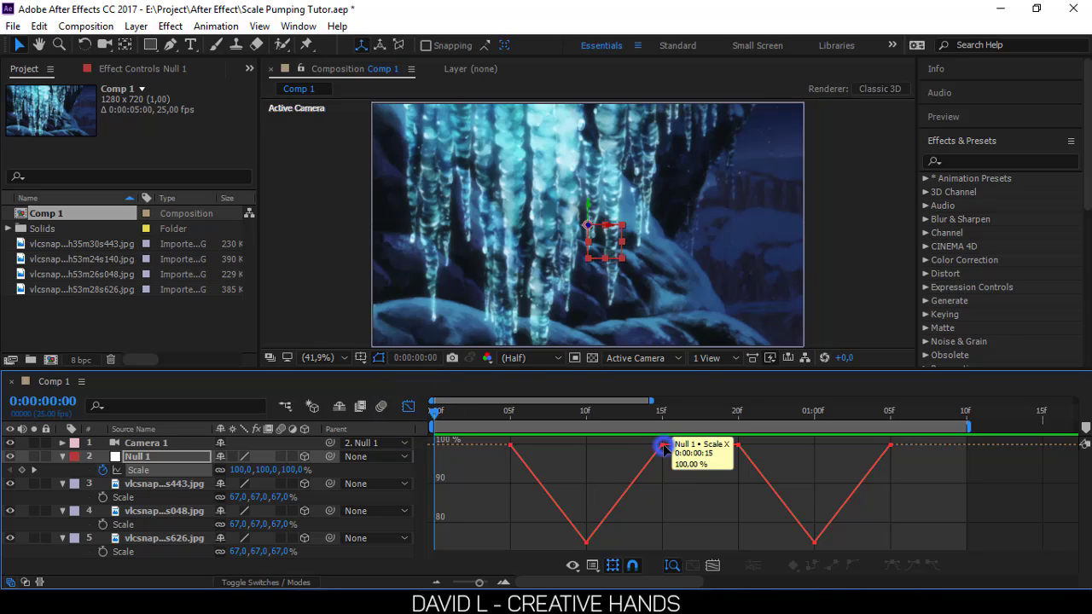
click(595, 565)
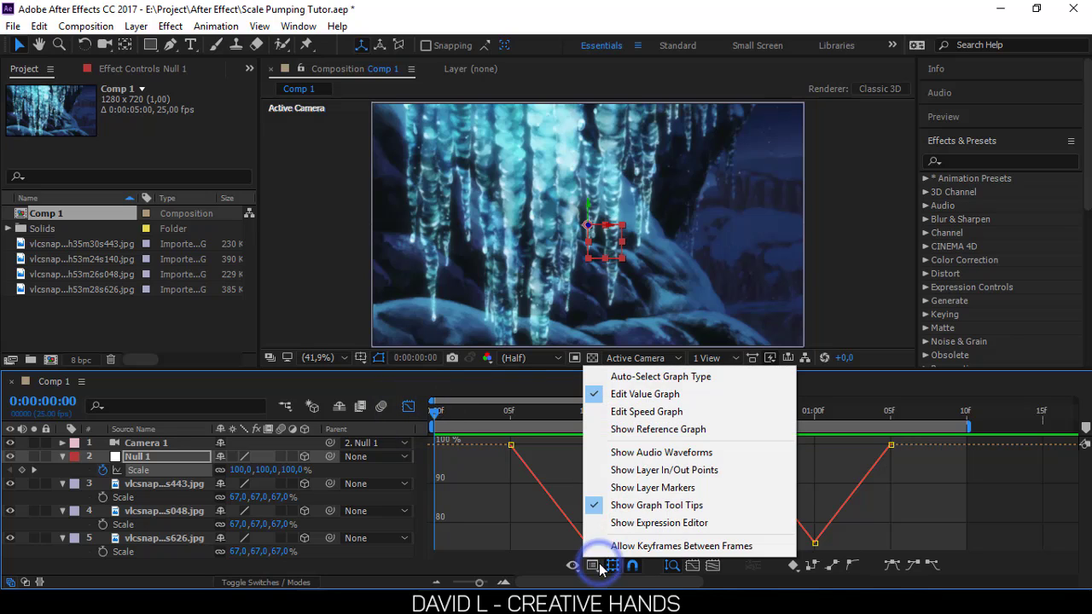
click(634, 397)
Apply Easy Ease to Null 1's 75% Scale keyframes at frame 10 and 0:00:01:00
click(896, 563)
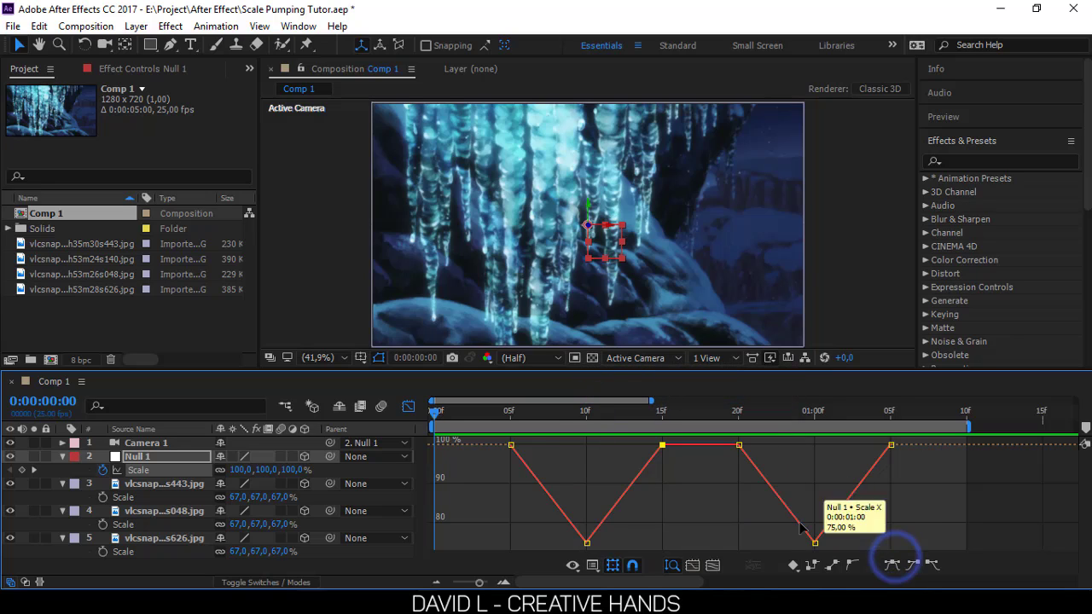
click(583, 546)
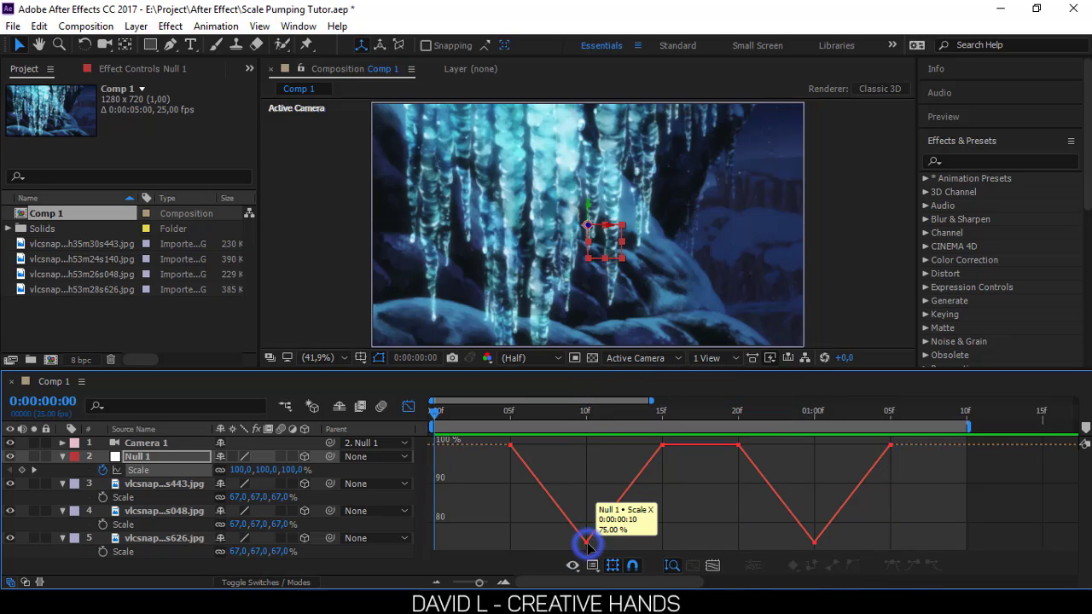
click(891, 563)
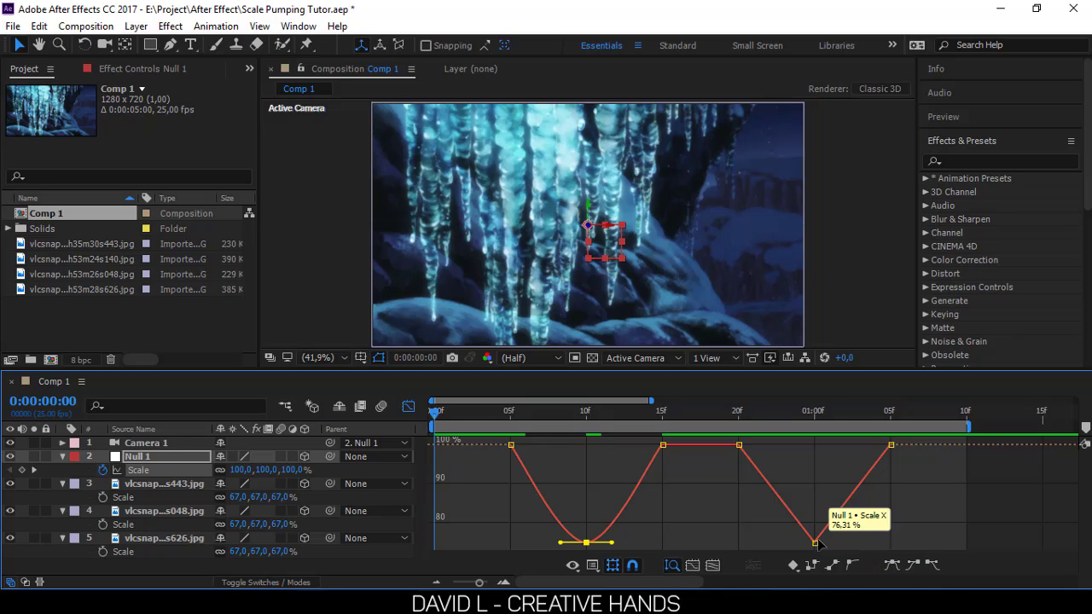
click(815, 542)
click(891, 565)
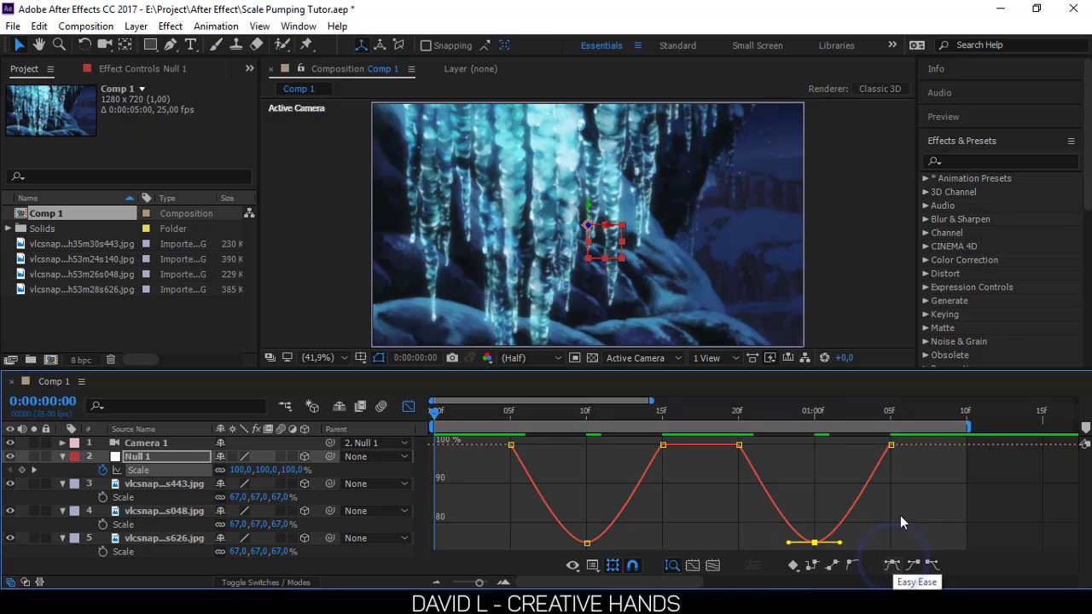
Apply Easy Ease In to the Scale keyframes at 0:00:01:05 and frame 15, and Easy Ease Out to those at frames 20 and 5
click(893, 450)
click(892, 445)
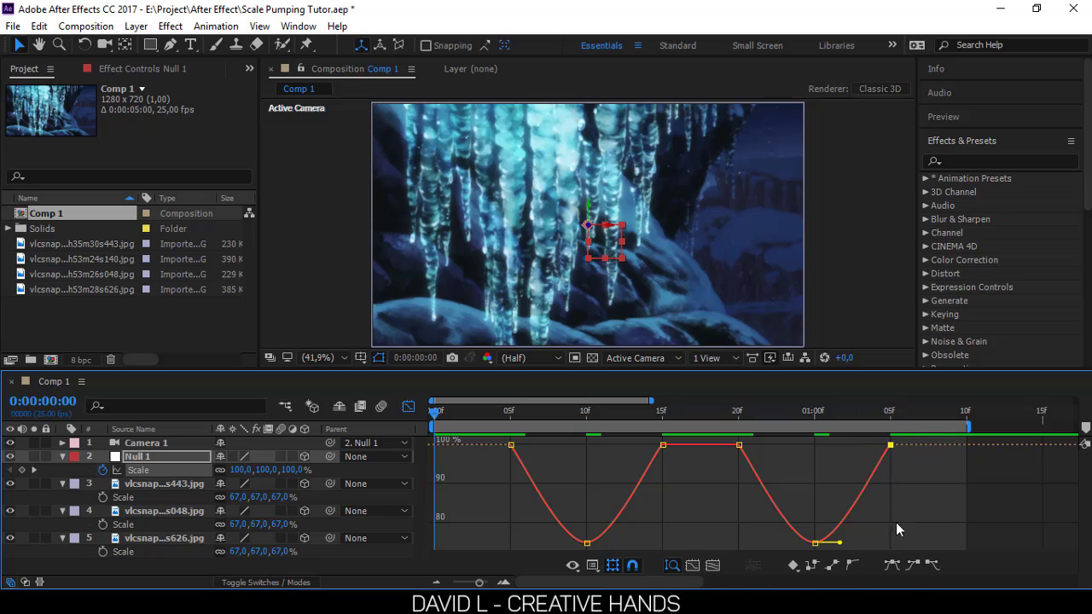
click(911, 566)
click(738, 445)
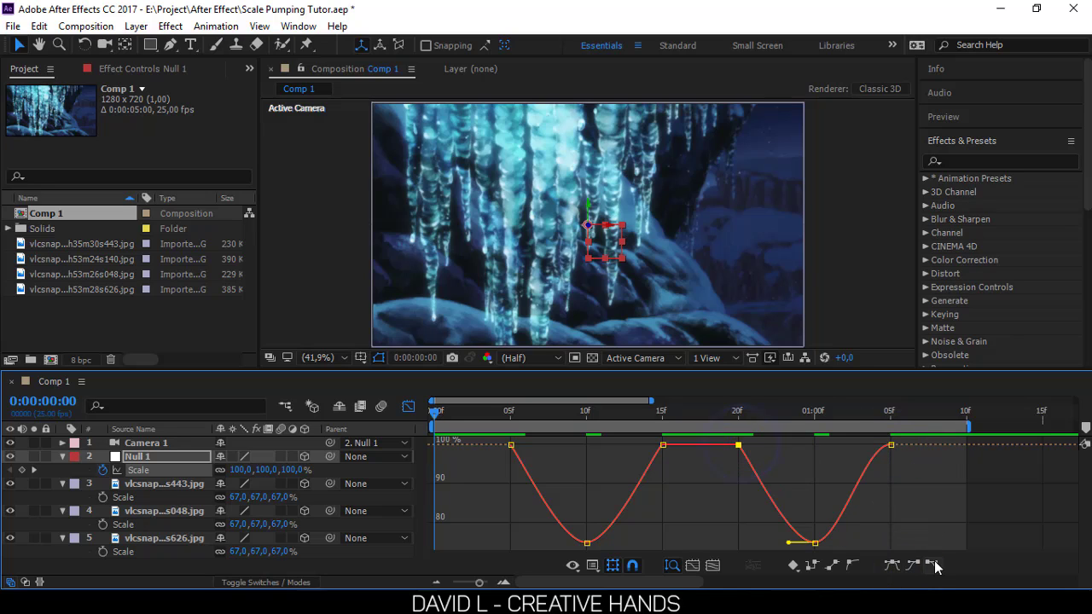
click(933, 565)
click(663, 444)
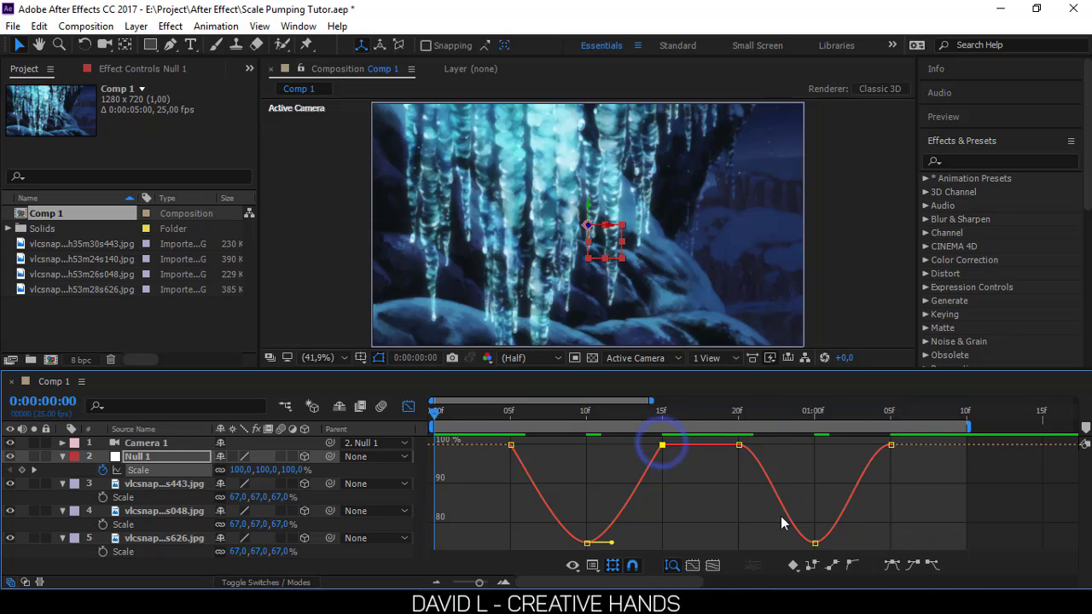
click(911, 565)
click(511, 445)
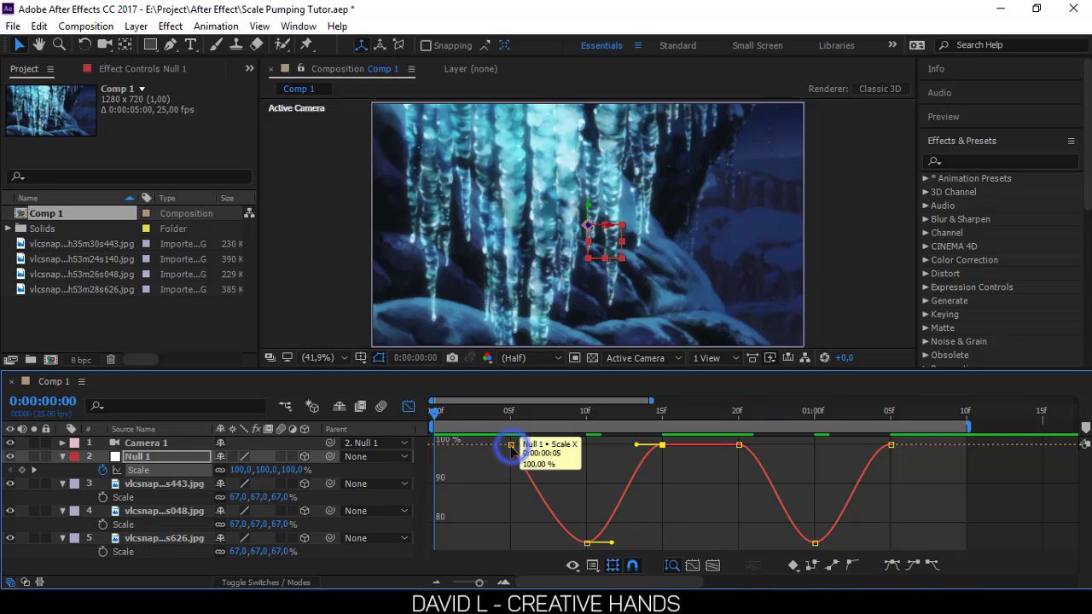
click(936, 565)
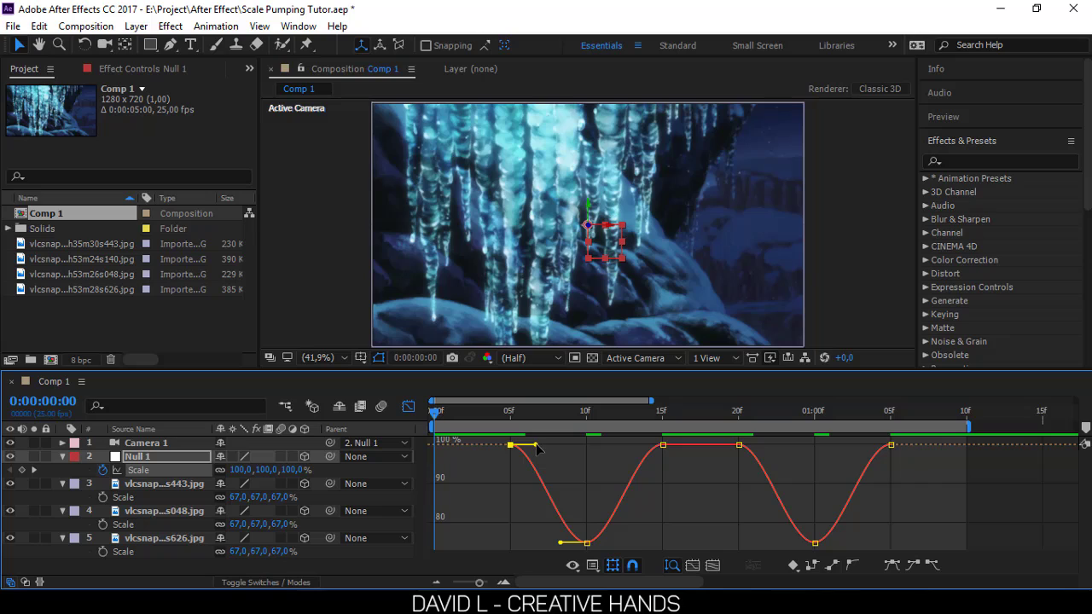
Lengthen frame 5's outgoing Scale handle to about frame 8 and 0:00:01:05's incoming handle to about 0:00:01:02, then preview outside the Graph Editor
drag(536, 445, 559, 446)
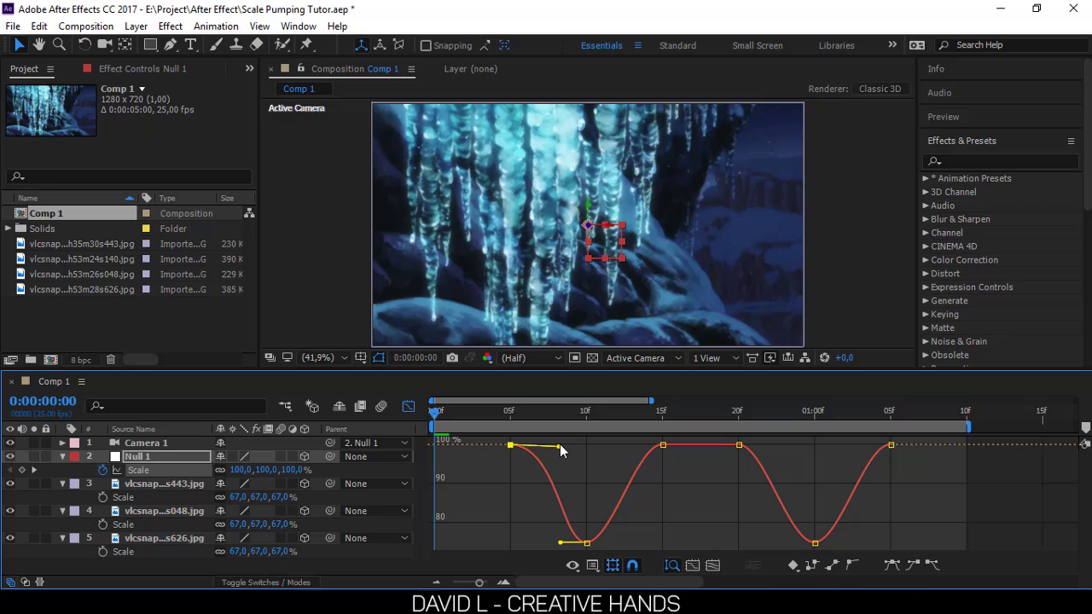
click(663, 445)
click(891, 445)
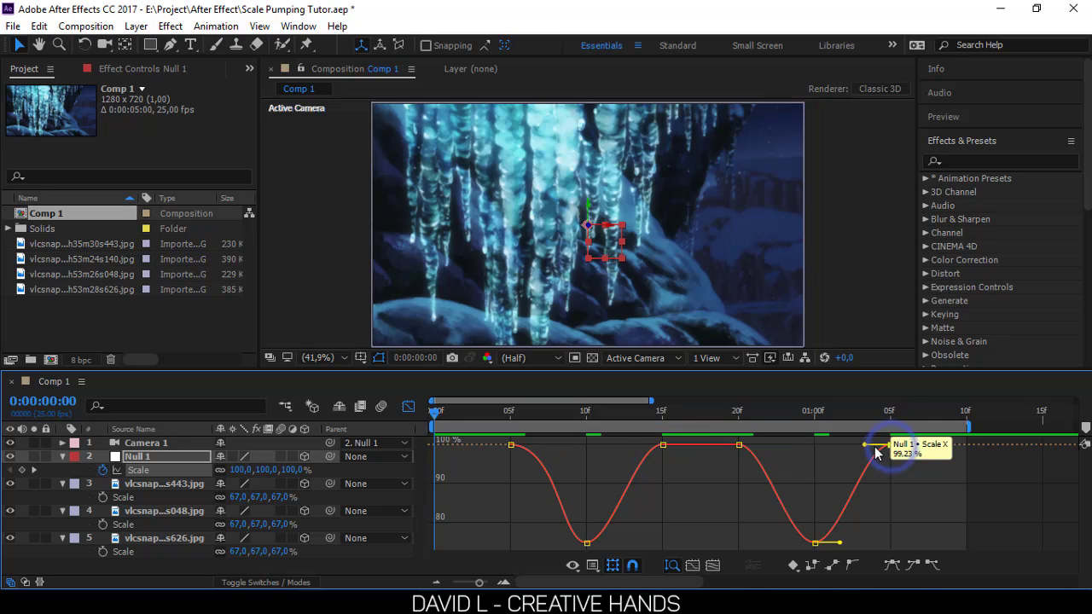
drag(865, 445, 845, 454)
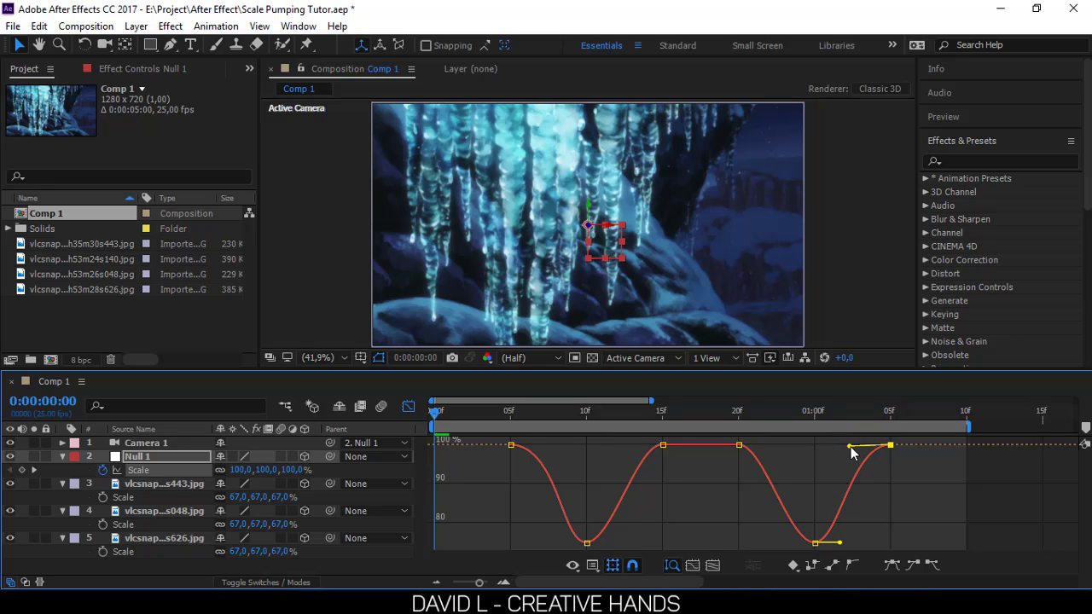
click(409, 407)
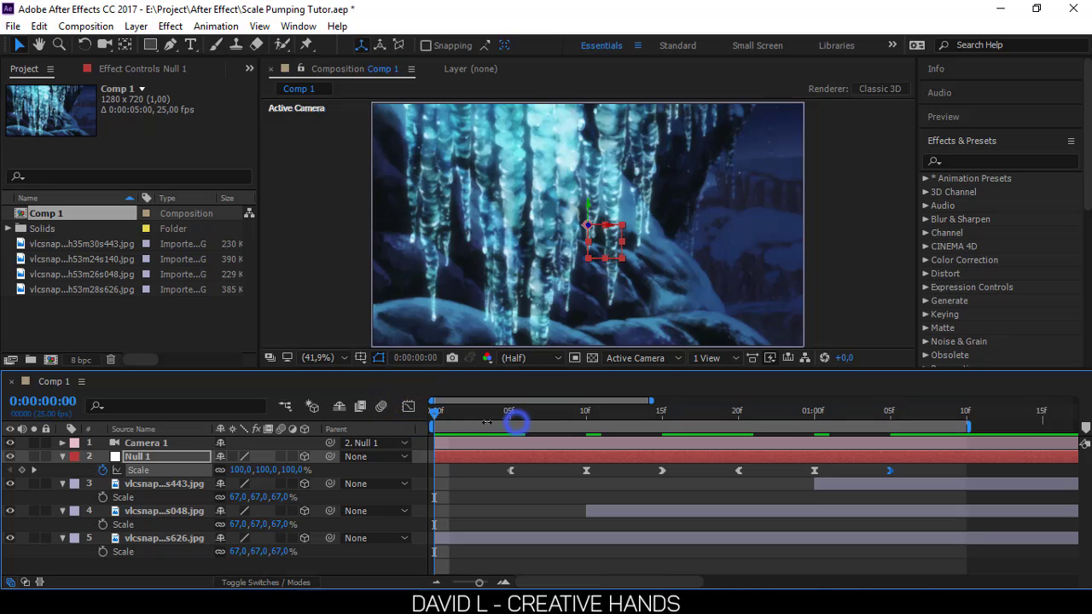
key(space)
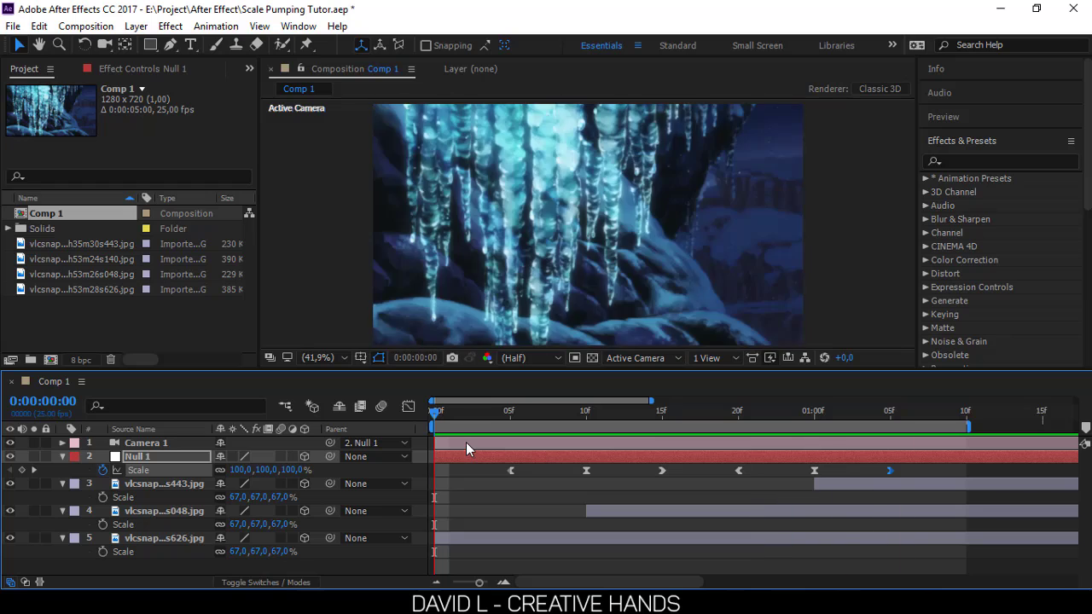
key(space)
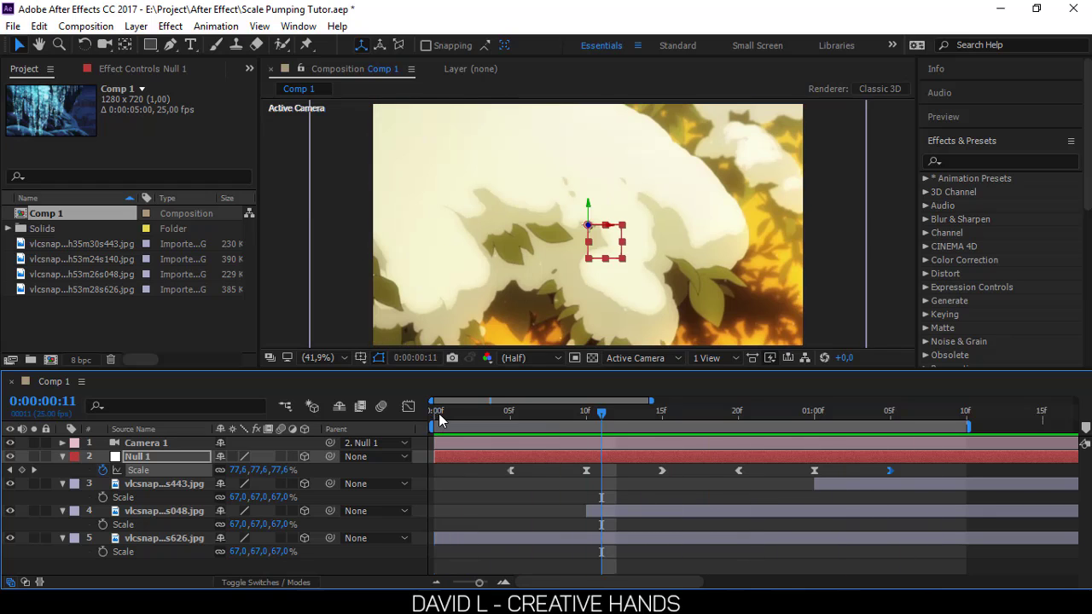
In the Graph Editor, extend frame 5's outgoing Scale handle to about frame 9, lengthen 0:00:01:05's incoming handle slightly, and return to the layer view
click(409, 406)
mouse_move(585, 543)
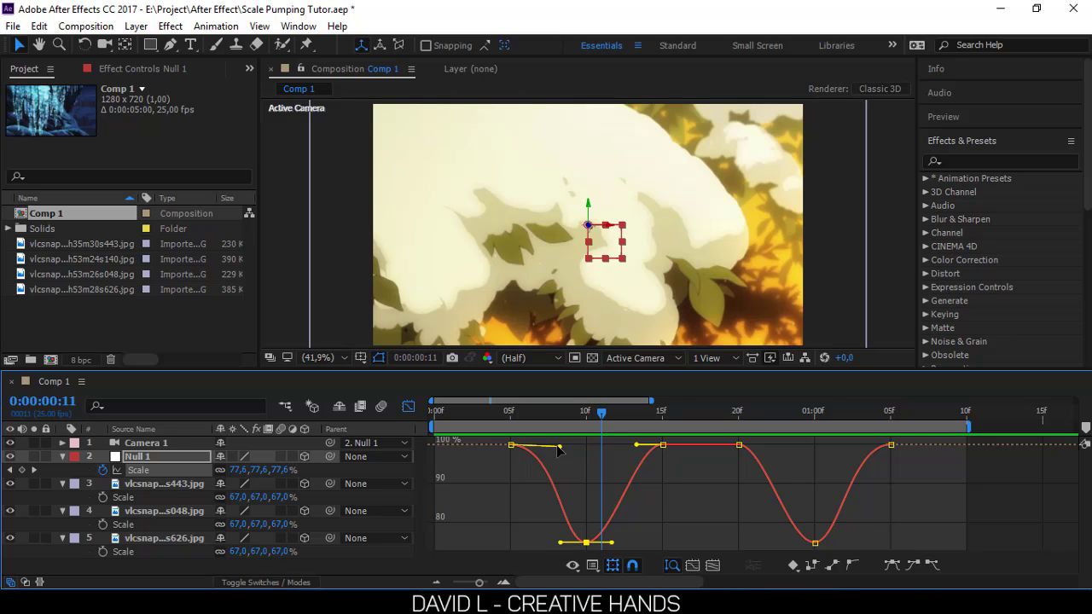
mouse_move(560, 447)
mouse_down()
mouse_move(580, 448)
mouse_move(570, 447)
mouse_up()
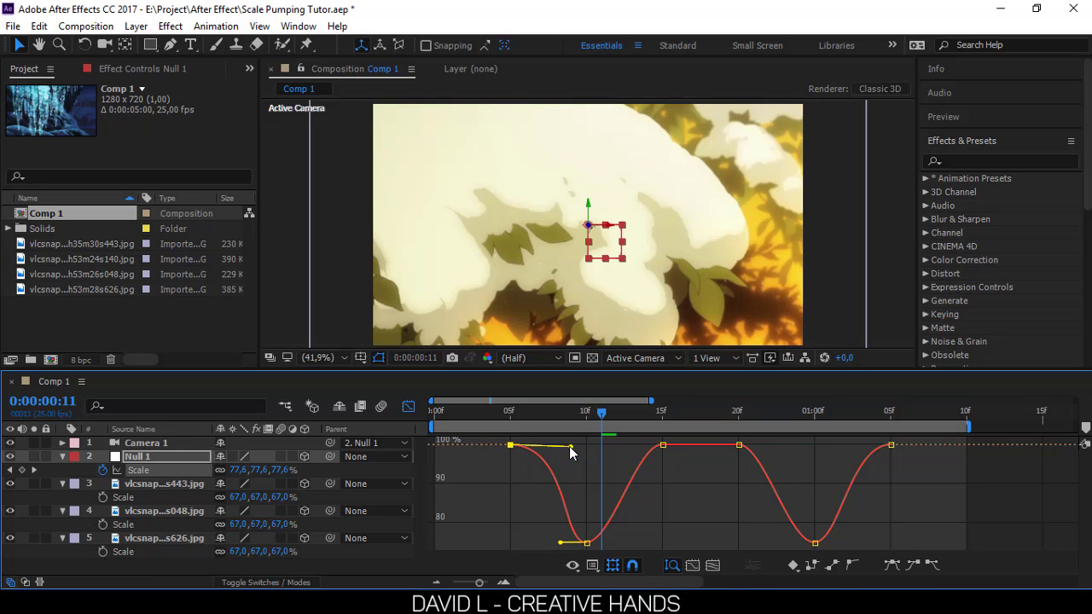
click(890, 444)
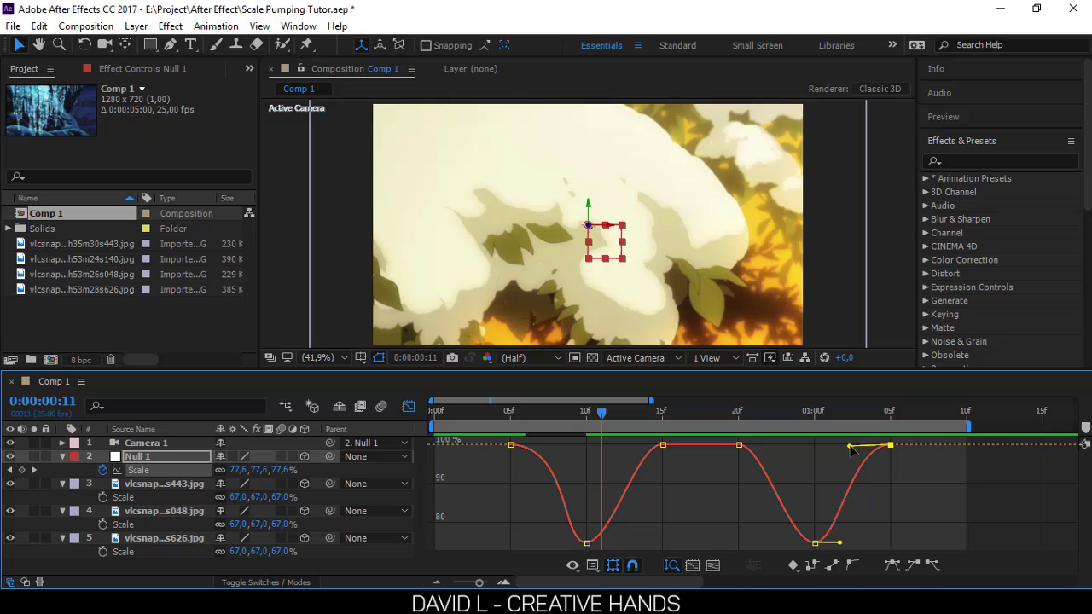
drag(849, 446, 842, 447)
click(408, 406)
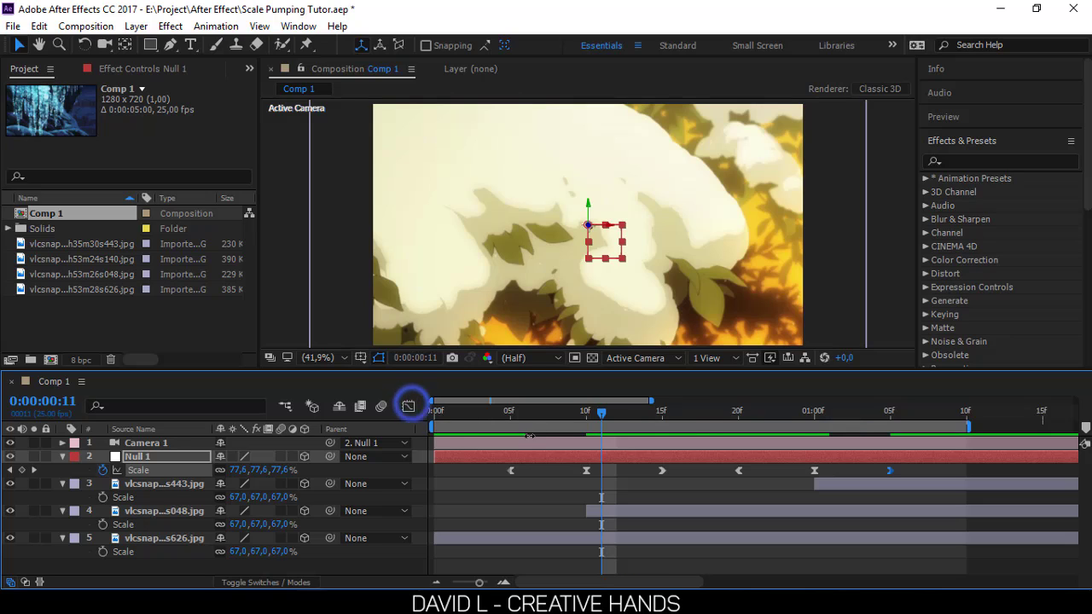
Preview the composition from the start to check the adjusted scale easing
click(526, 412)
click(433, 436)
key(space)
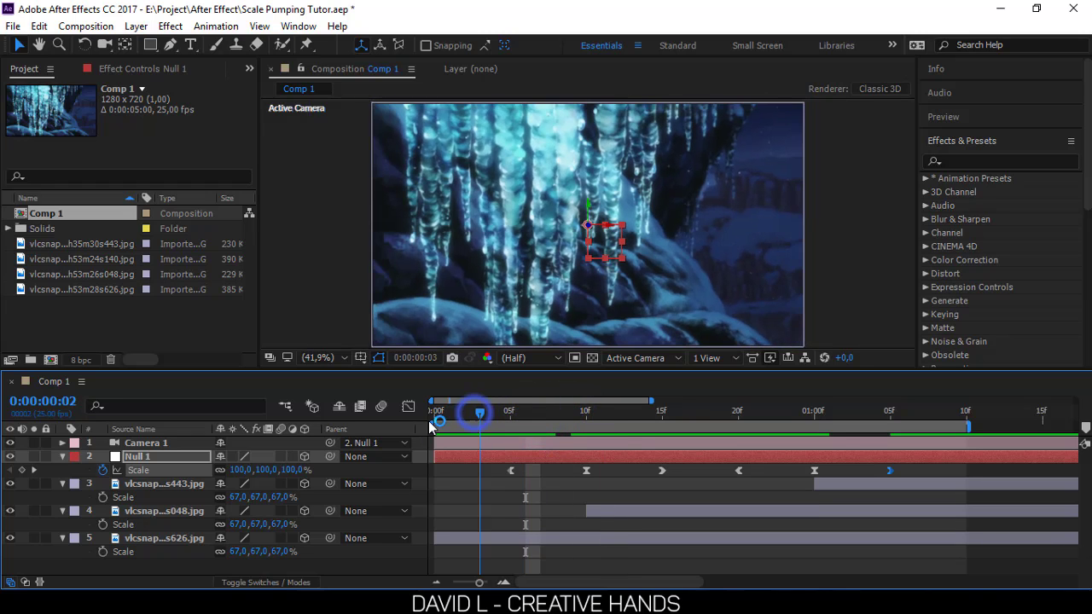
click(587, 469)
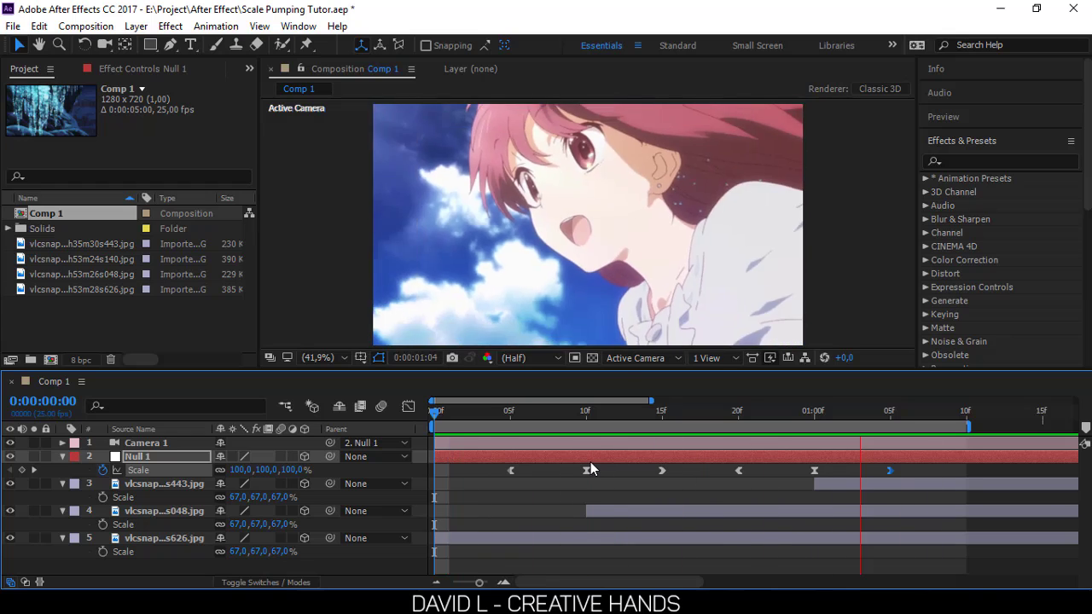
key(space)
Enable motion blur on Null 1 and the s443.jpg, s048.jpg and s626.jpg layers, and preview the composition
click(280, 484)
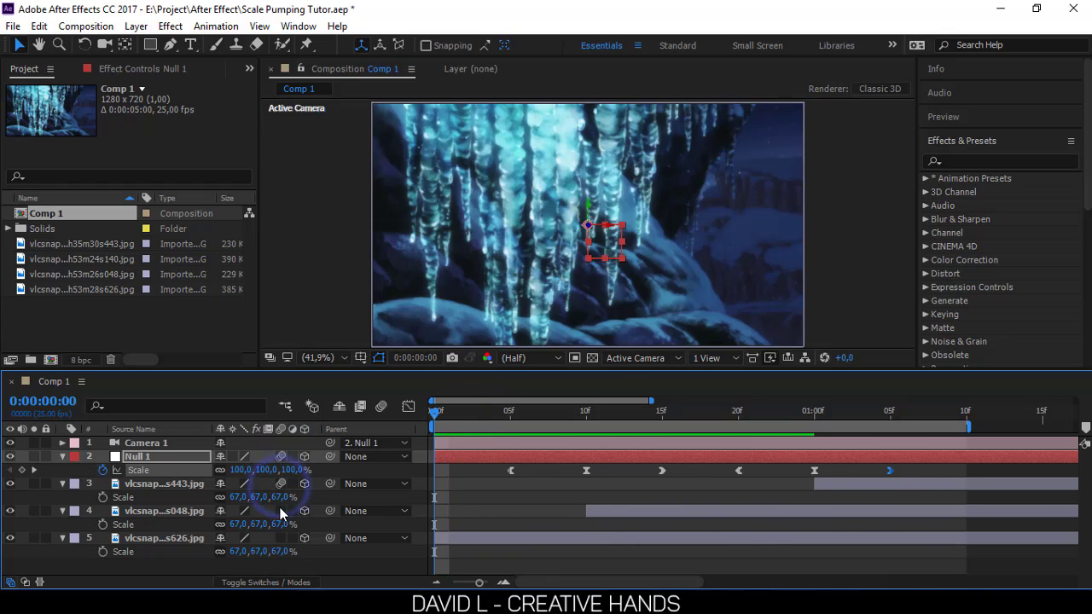
click(281, 511)
click(281, 539)
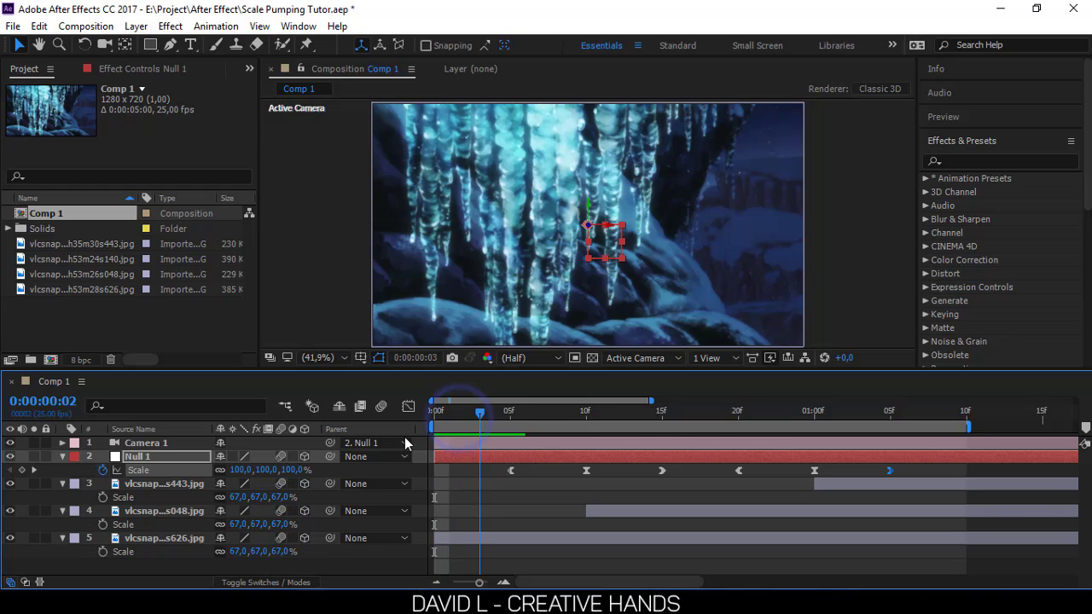
key(space)
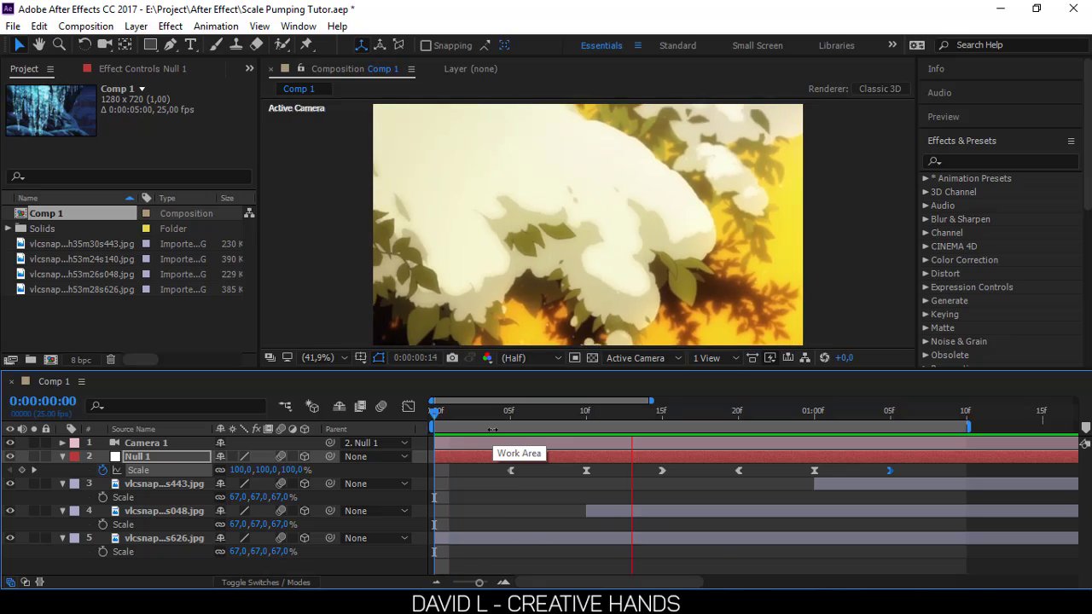
click(440, 417)
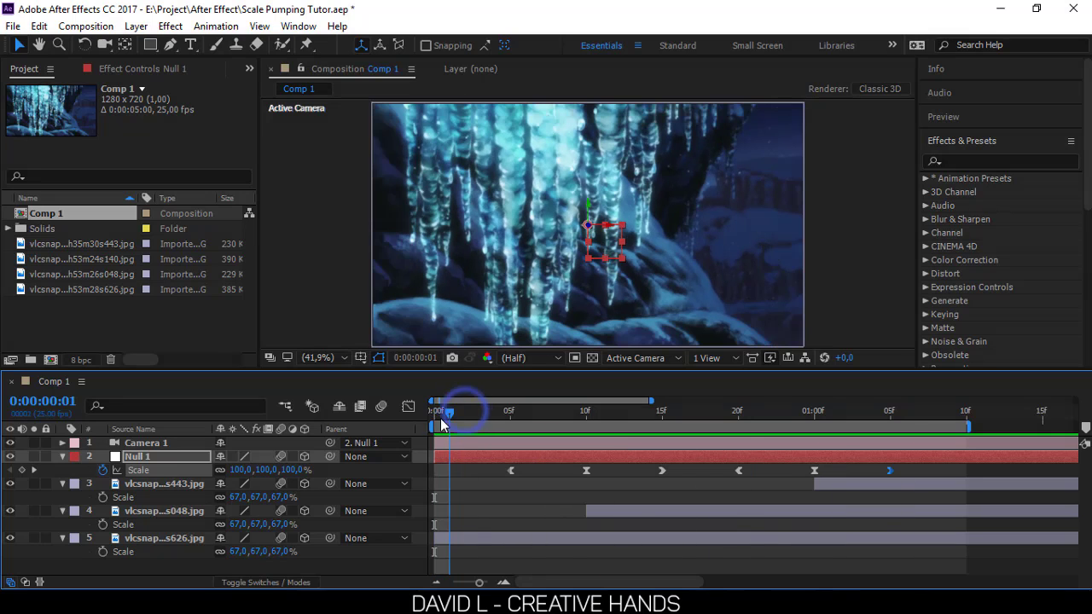
Search the effects and presets for "wiggle" and apply Wiggle - rotation to the s626.jpg layer
click(955, 162)
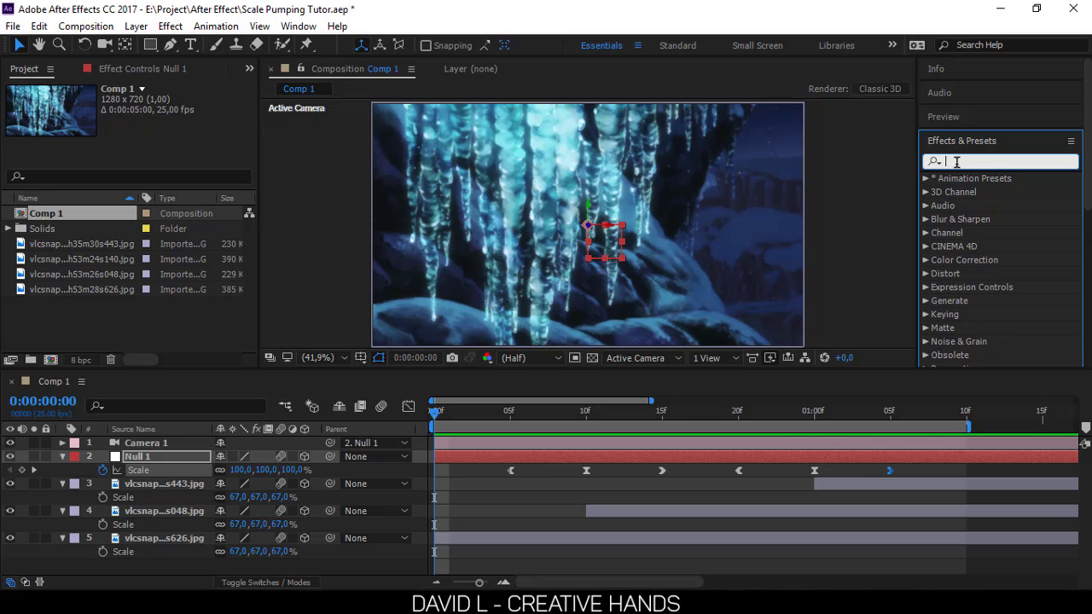
text(wiggle)
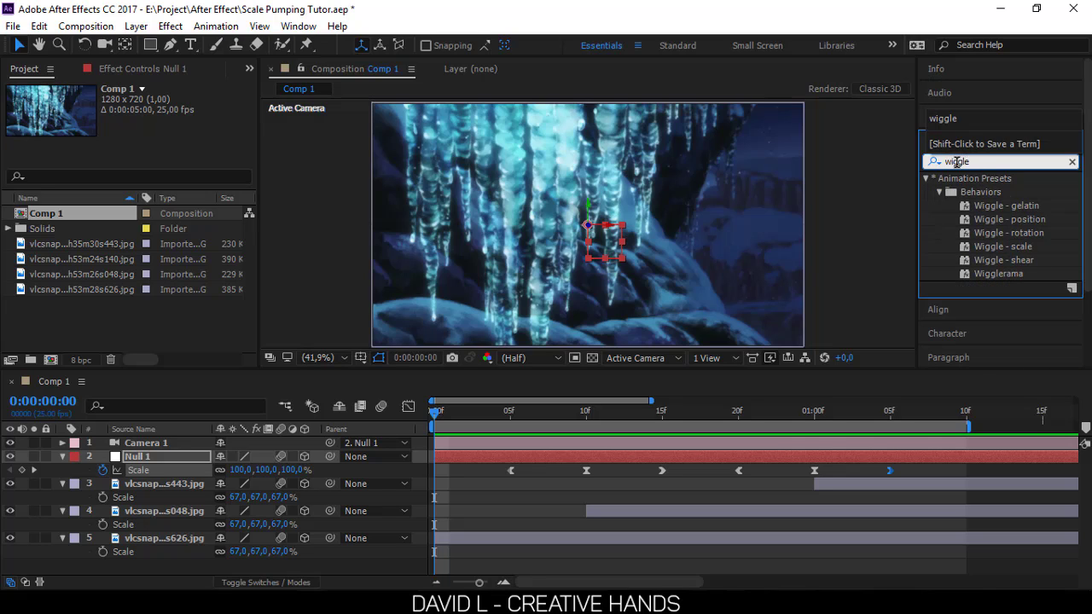
drag(1041, 236, 180, 551)
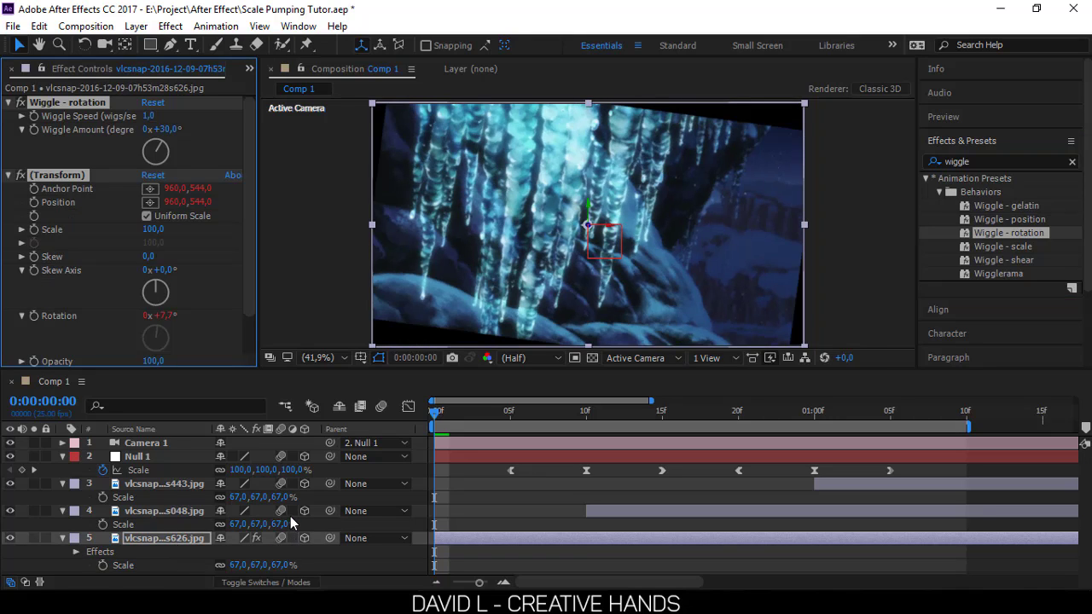
key(ctrl+z)
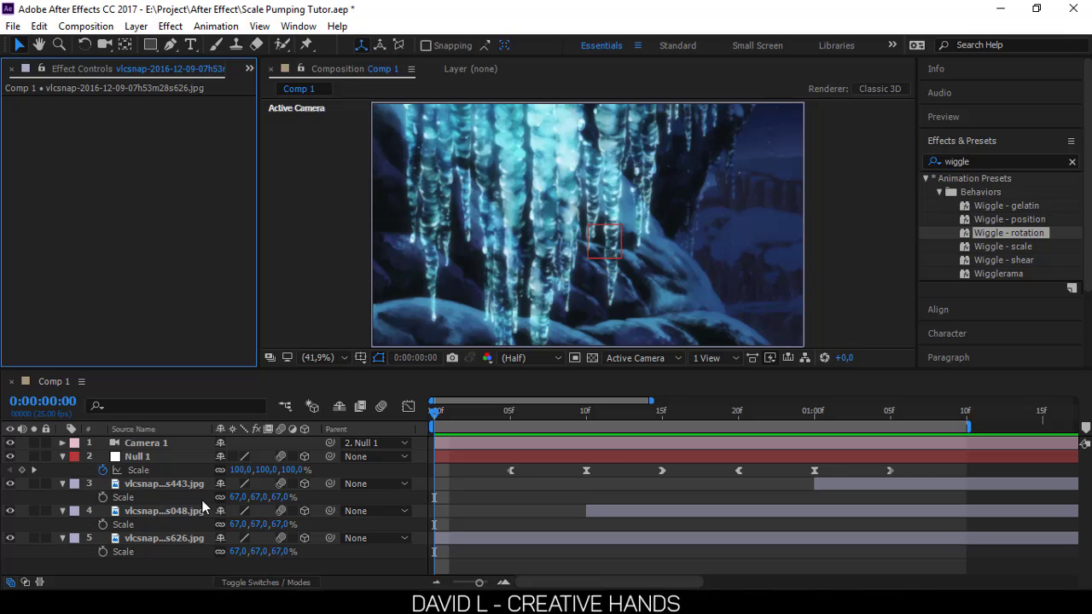
drag(1026, 239, 215, 536)
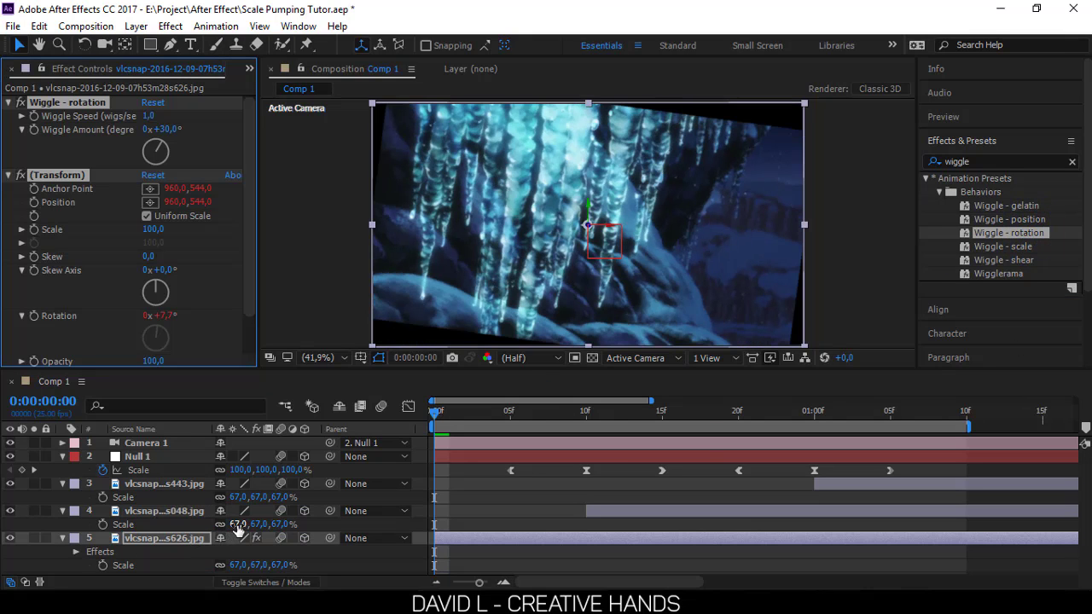
click(192, 543)
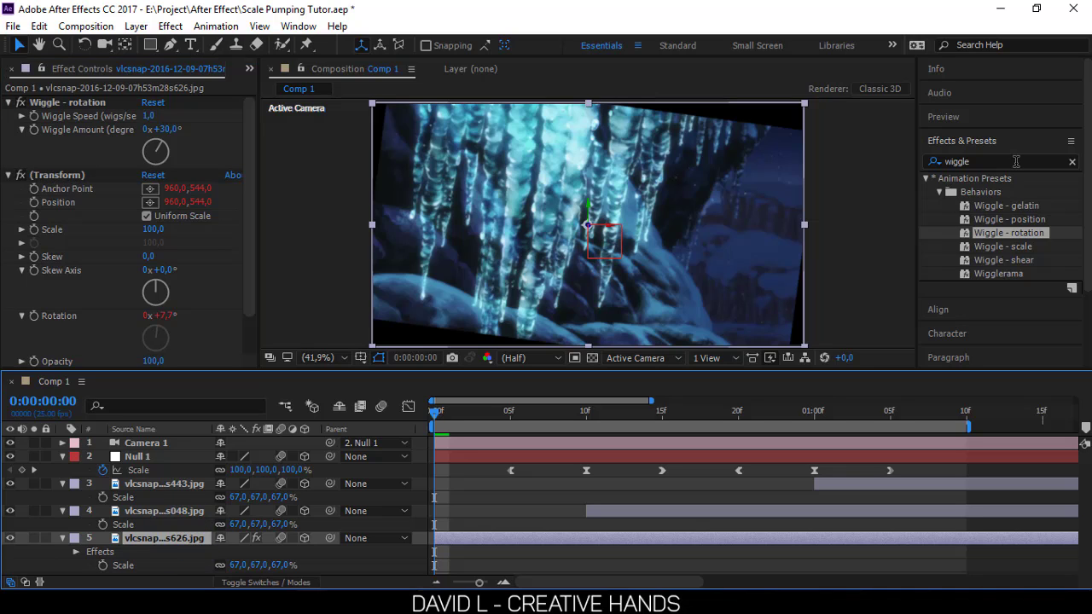
Search the effects and presets for "motion" and apply Motion Tile to the s626.jpg layer
click(1016, 162)
text(motion)
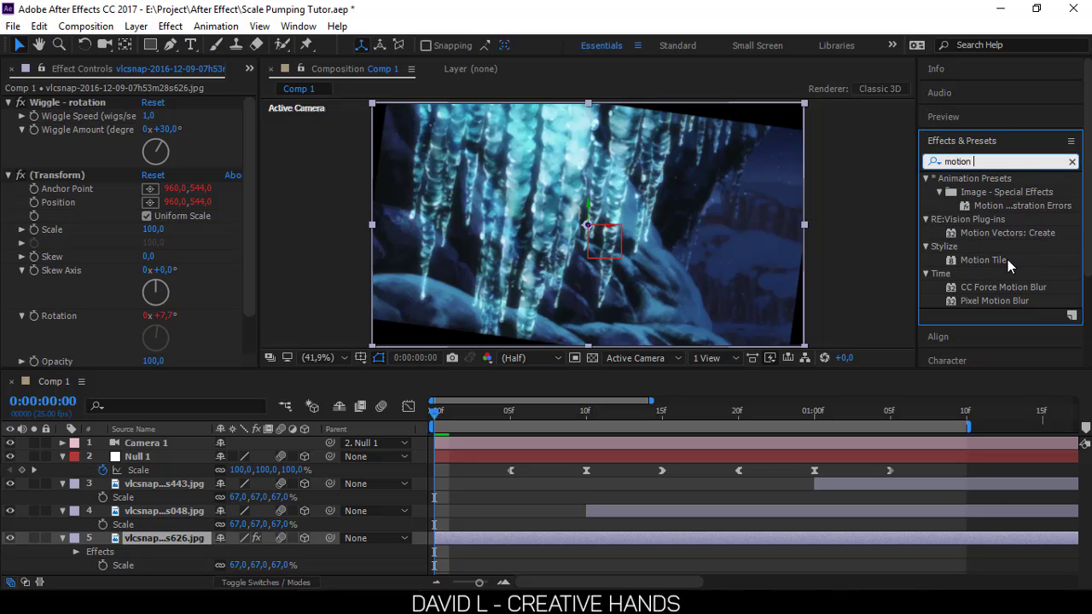
drag(1007, 261, 197, 549)
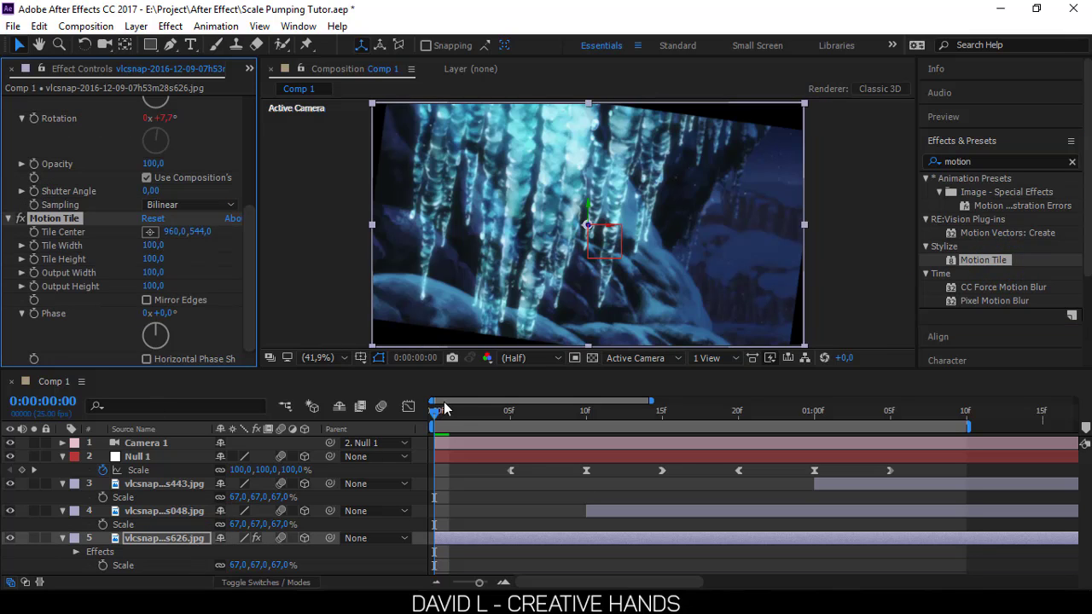
Set the Wiggle - rotation effect's Wiggle Amount on the s626.jpg layer to 4°
scroll(111, 224, up, 6)
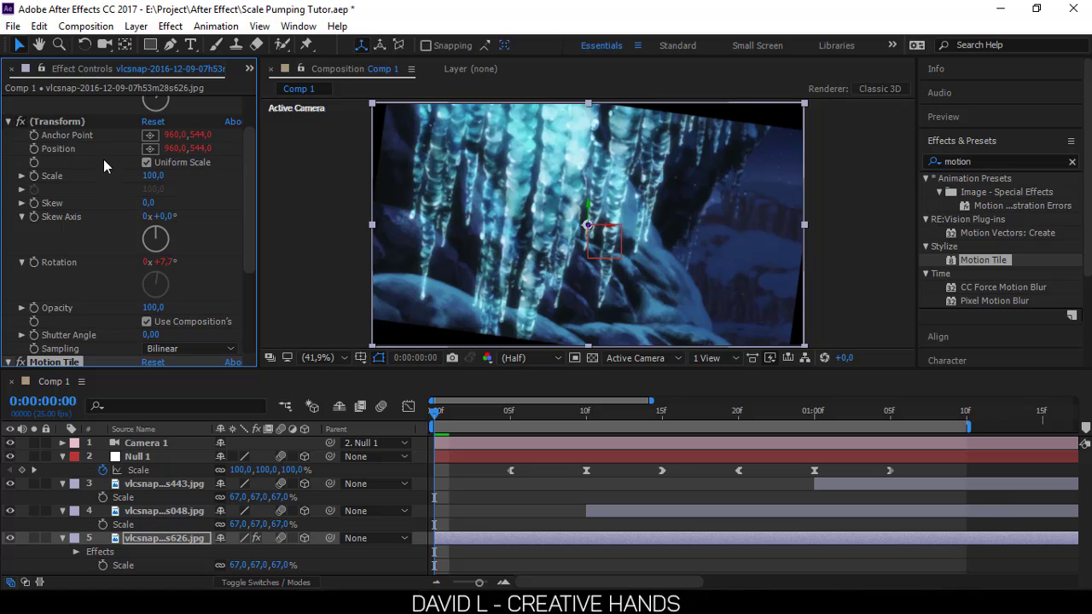
click(169, 129)
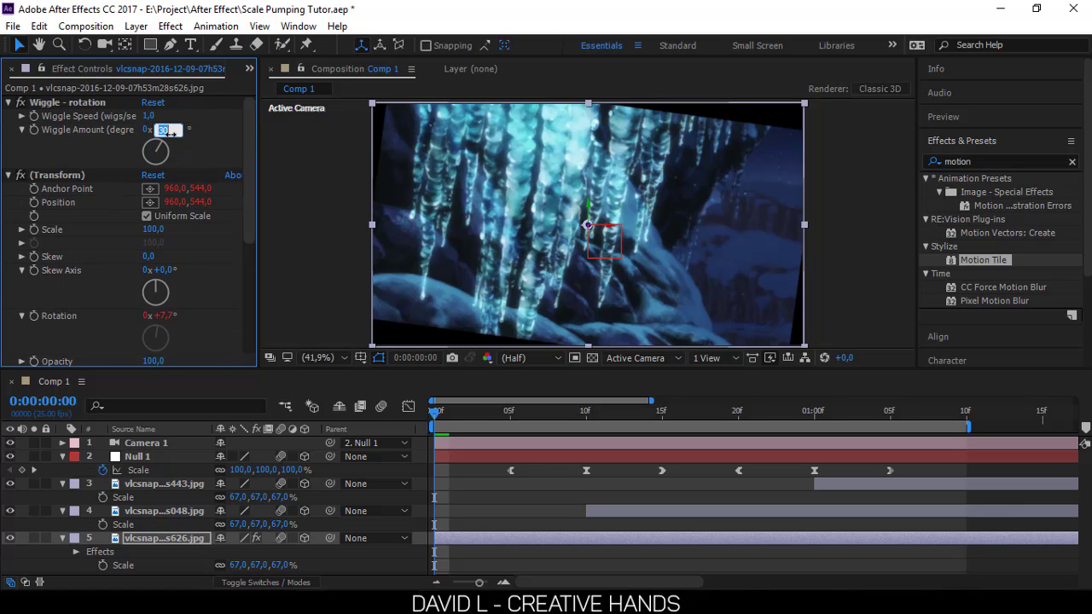
text(2)
key(Return)
click(168, 130)
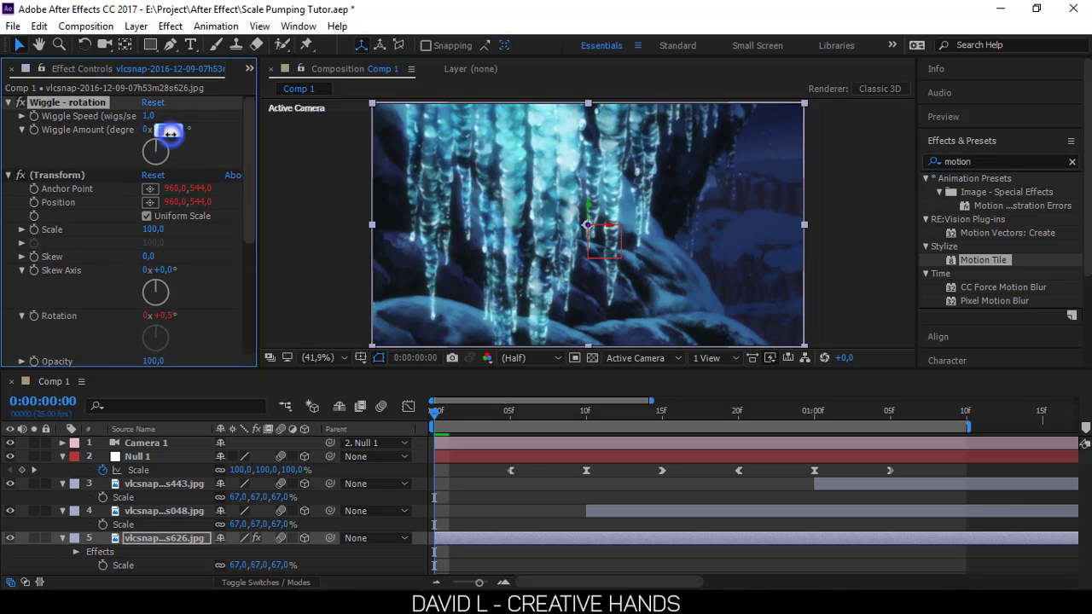
text(4)
key(Return)
Set Motion Tile's Output Width and Output Height on s626.jpg to 200 and enable Mirror Edges
scroll(149, 247, down, 3)
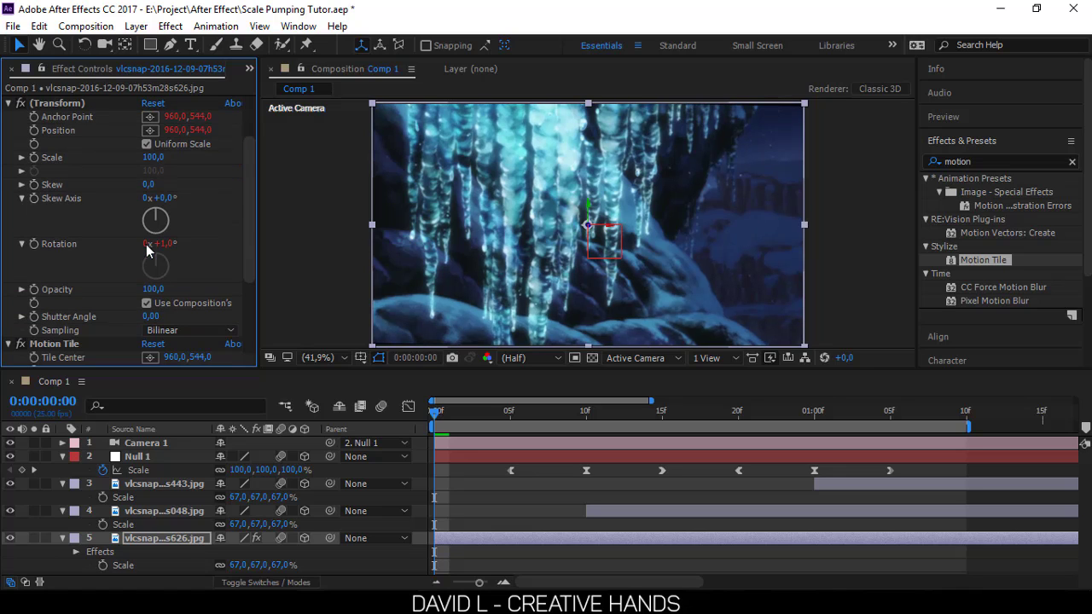
scroll(128, 315, down, 3)
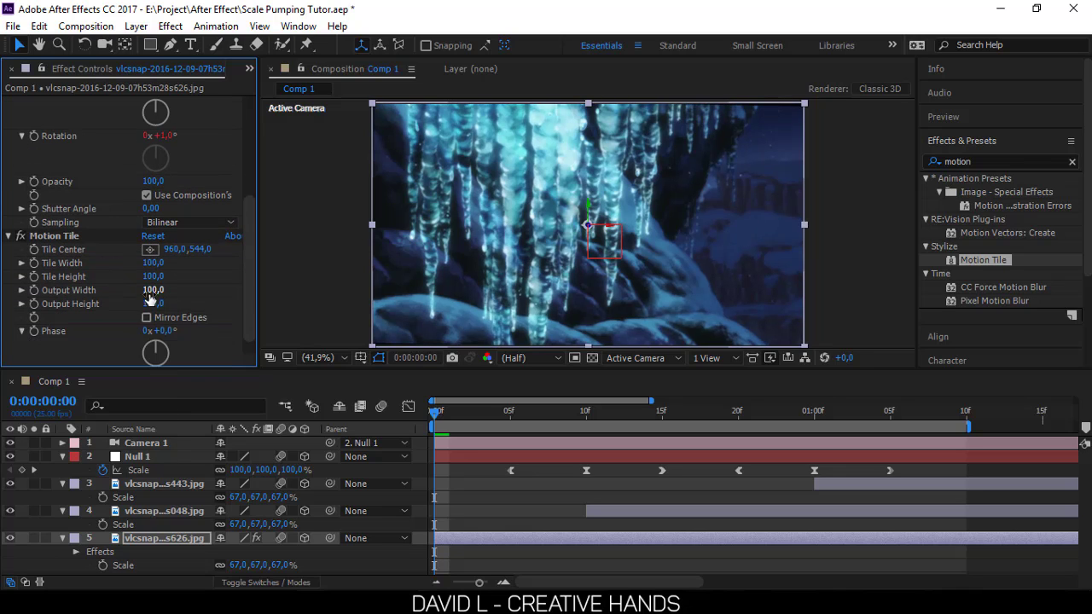
click(150, 305)
key(Return)
click(150, 290)
text(200)
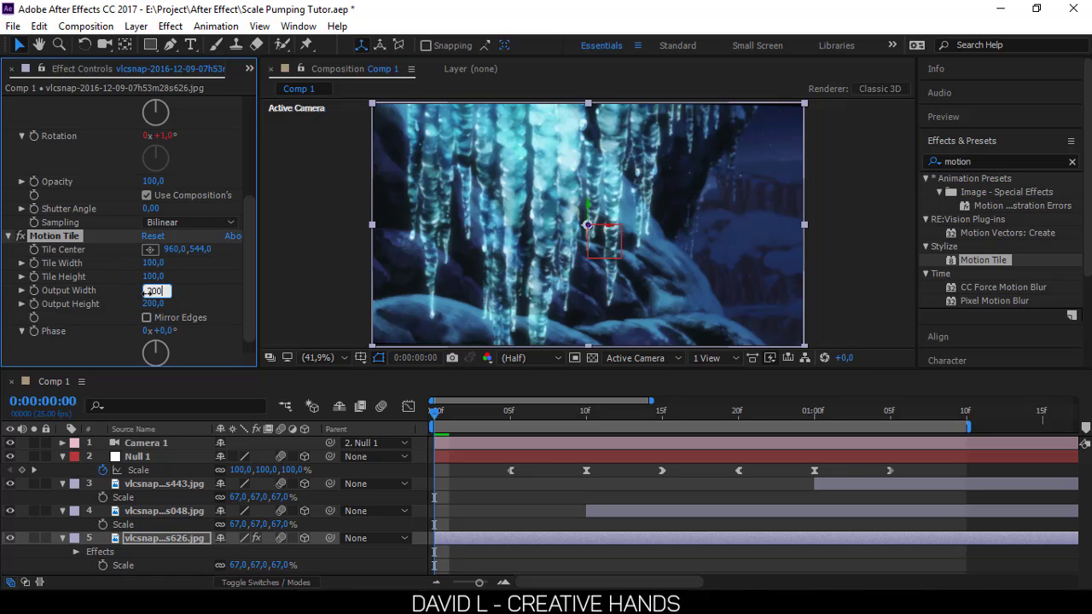
key(Return)
click(146, 317)
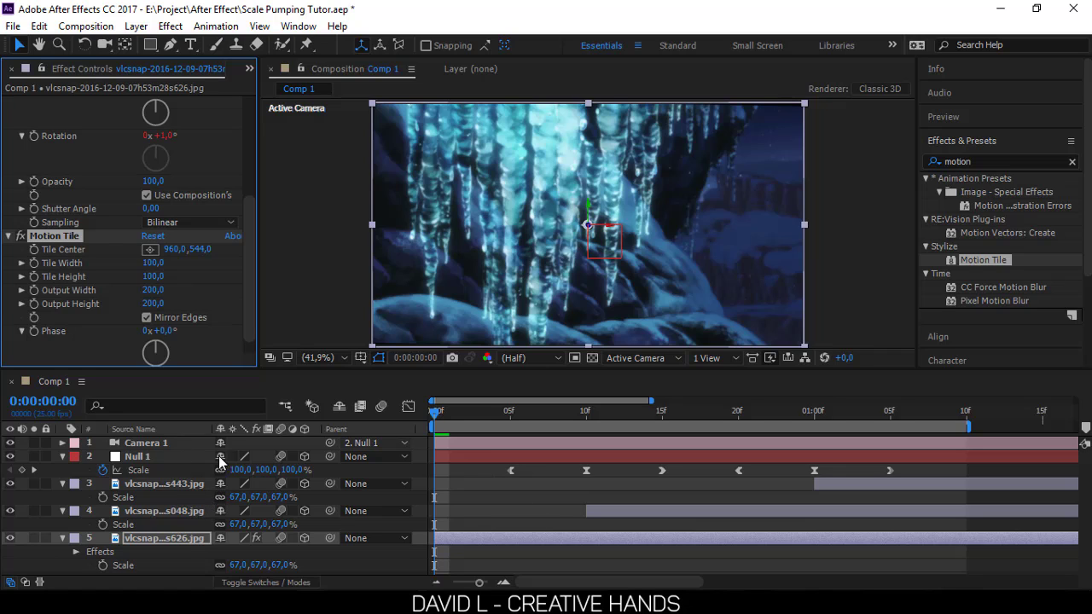
Copy the Wiggle - rotation, Transform and Motion Tile effects from s626.jpg onto the s048.jpg and s443.jpg layers
scroll(64, 192, up, 2)
scroll(64, 189, up, 3)
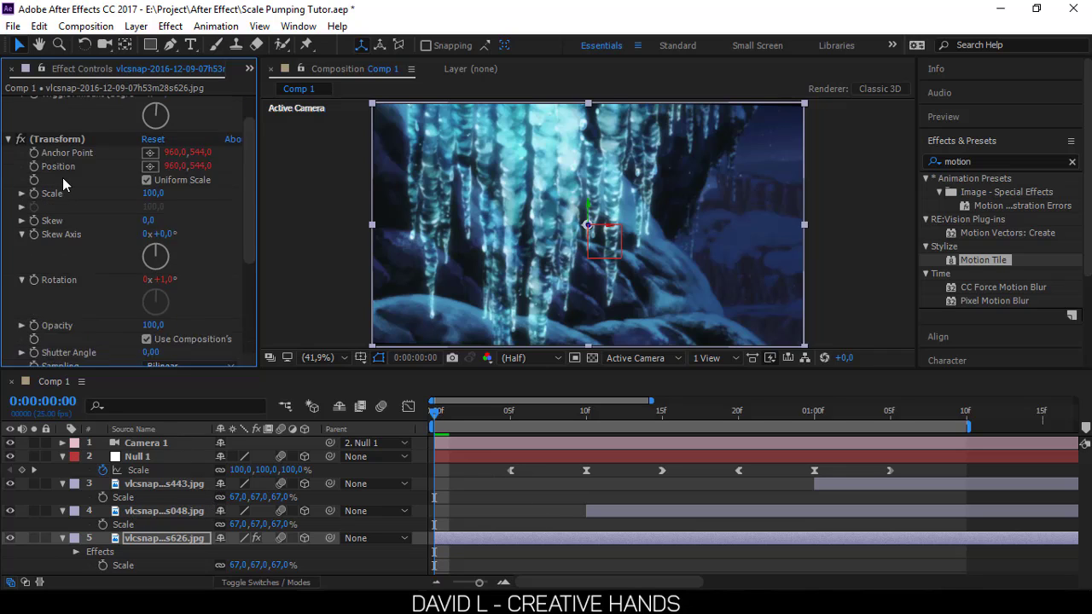
click(62, 113)
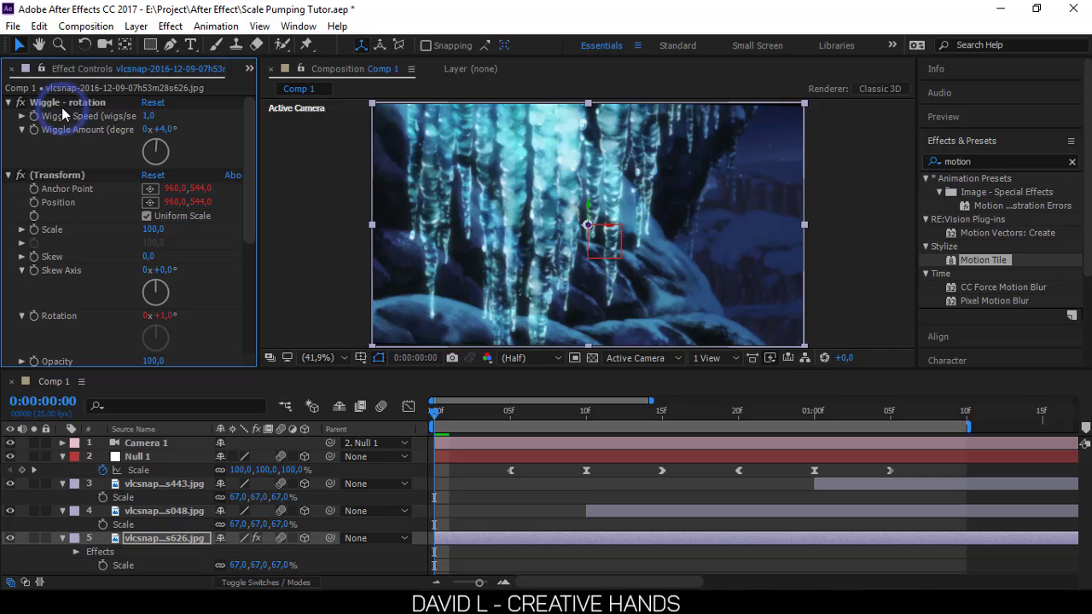
ctrl+click(62, 175)
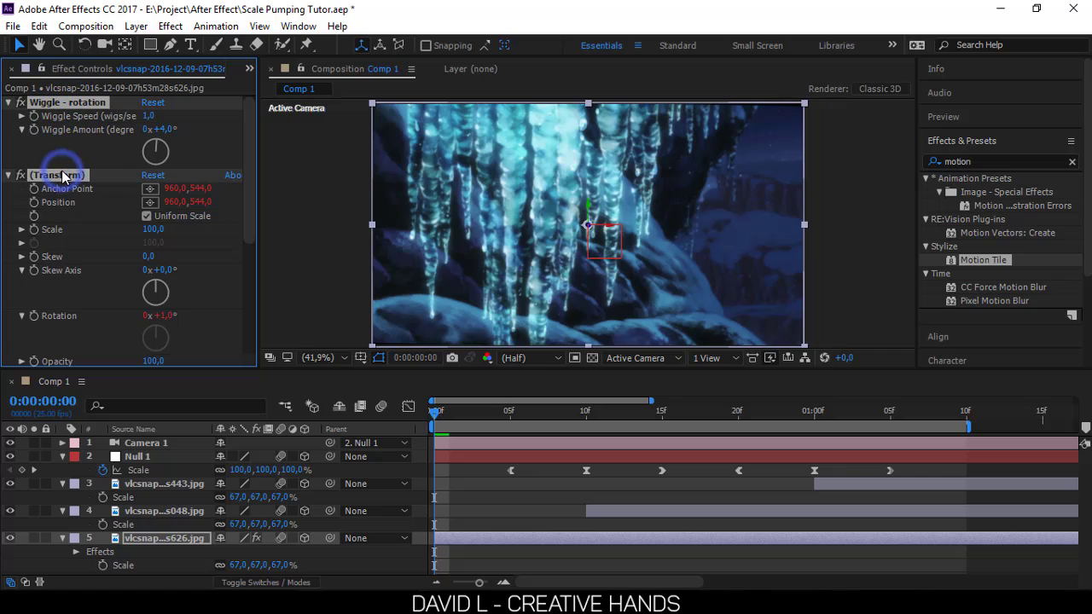
click(158, 511)
key(ctrl+v)
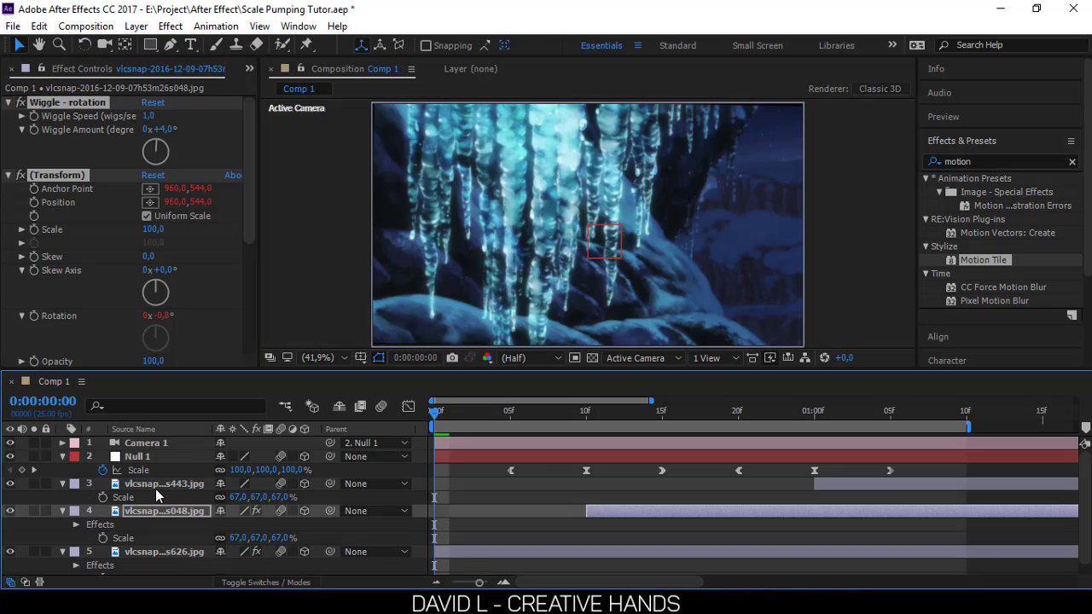
click(155, 487)
key(ctrl+v)
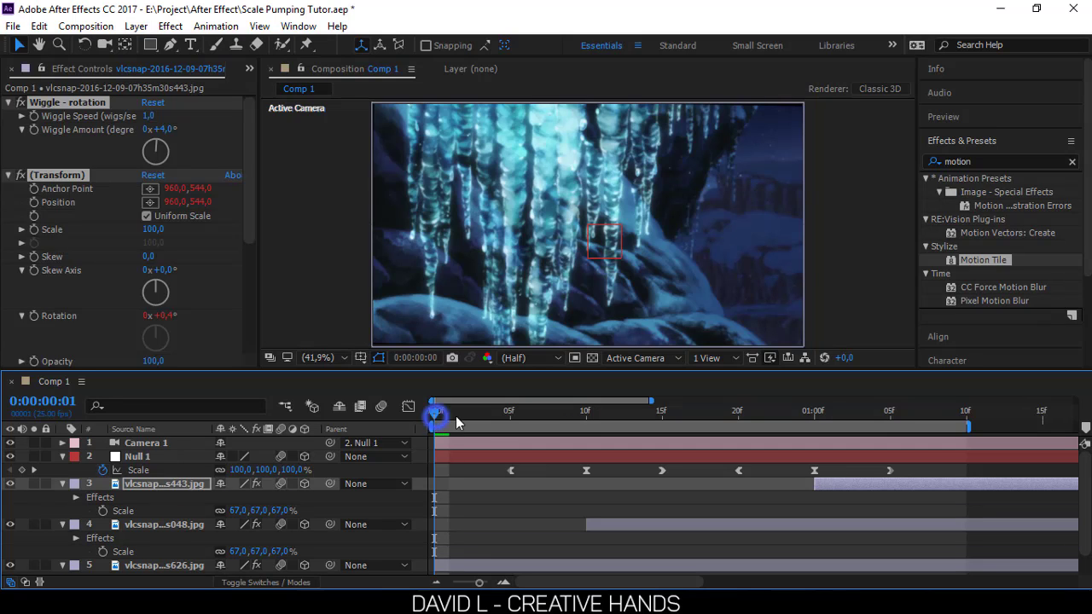
Scrub to frame 16 and examine the image edges and effect settings of the s048.jpg layer
drag(455, 416, 680, 437)
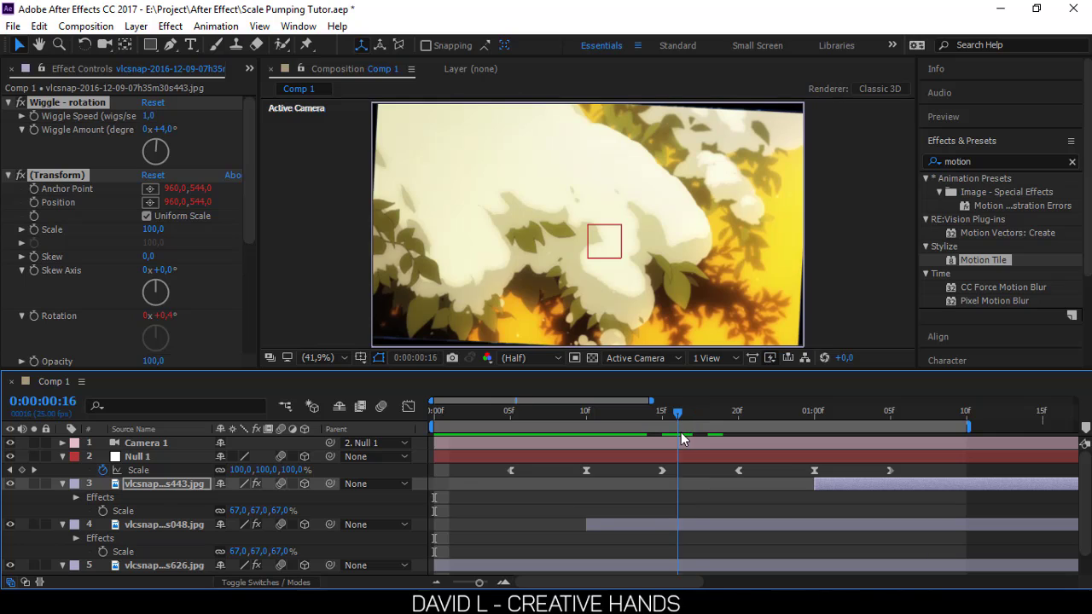
click(644, 524)
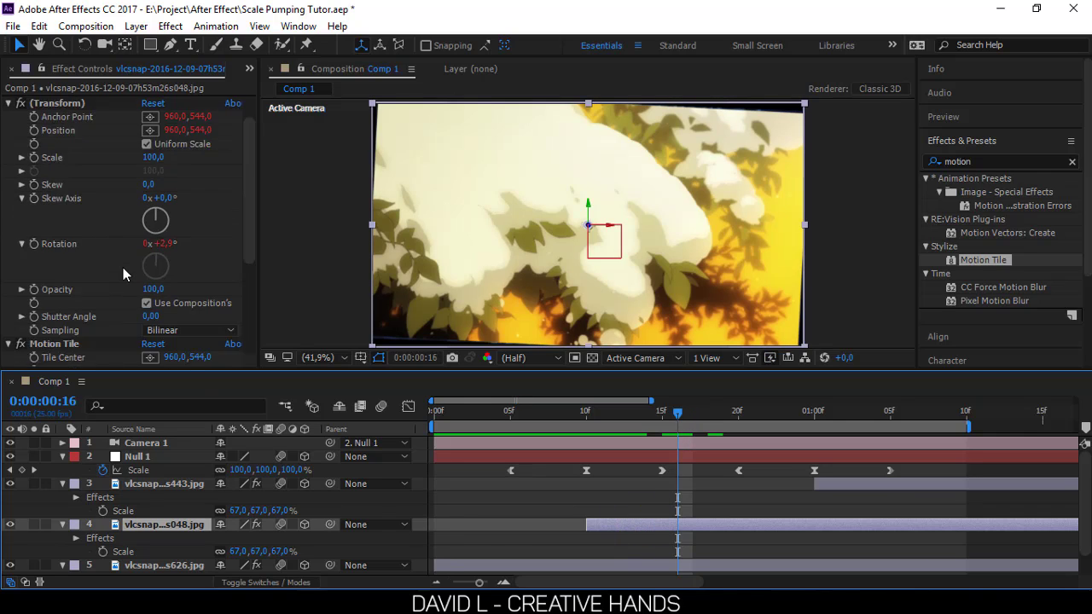
scroll(122, 273, down, 3)
scroll(123, 273, down, 1)
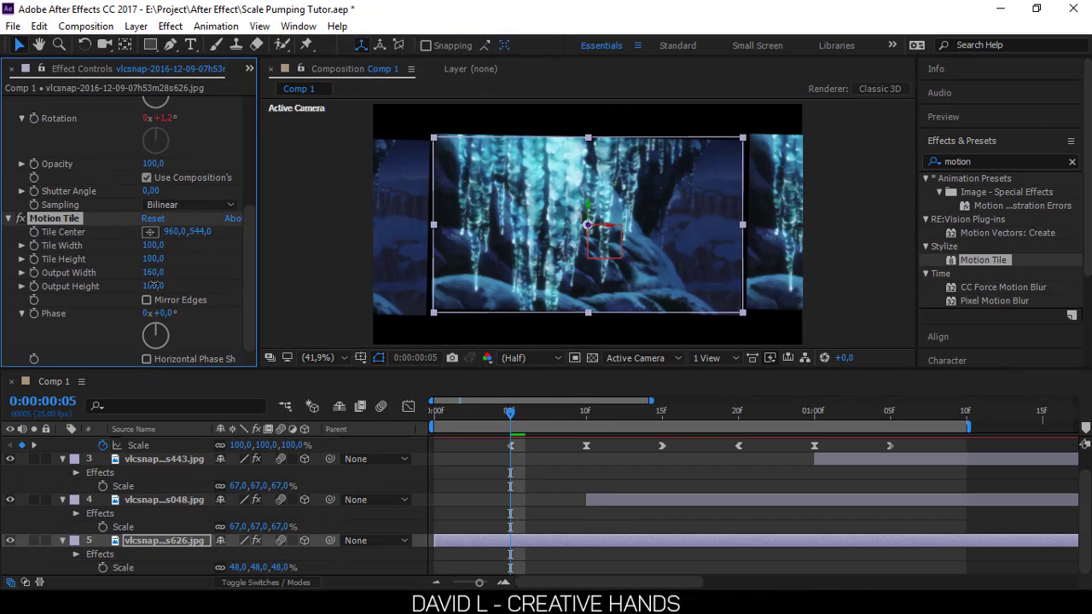
Undo the Motion Tile output and Scale test changes on the s626.jpg layer
key(ctrl+z)
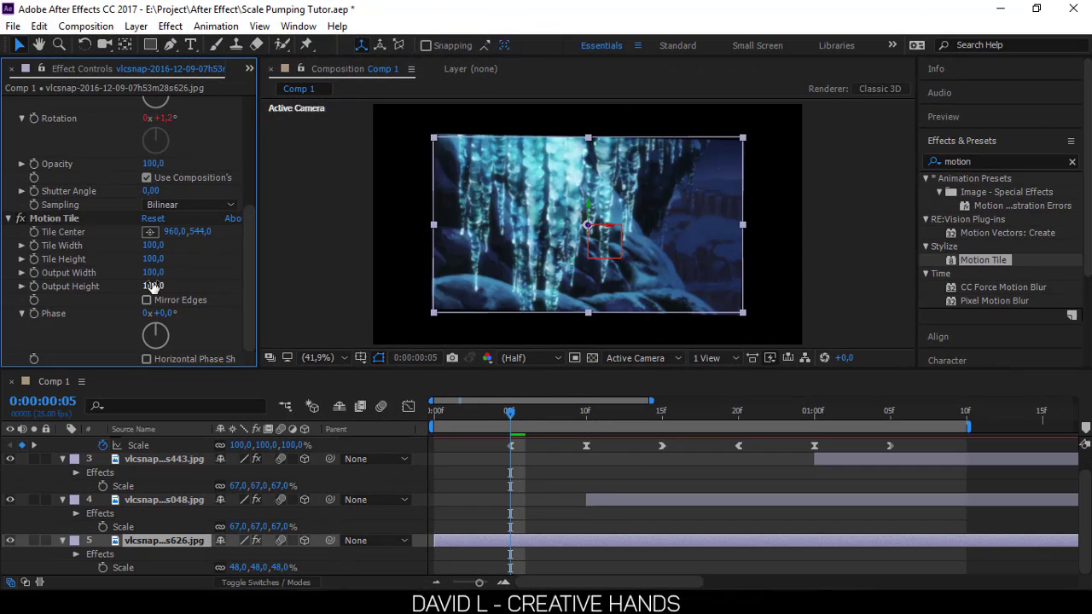
key(ctrl+z)
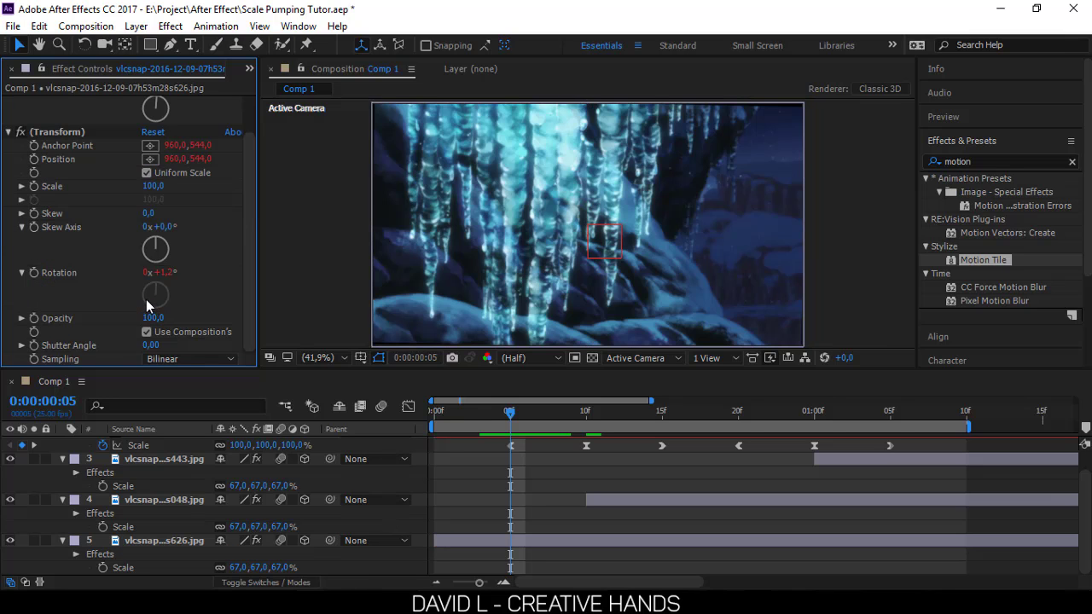
key(ctrl+z)
Scrub through the composition to about 0:00:01:04 and back, examining the image edges and the s048.jpg layer's effects
mouse_move(490, 417)
mouse_down()
mouse_move(434, 426)
mouse_move(673, 428)
mouse_move(499, 433)
mouse_up()
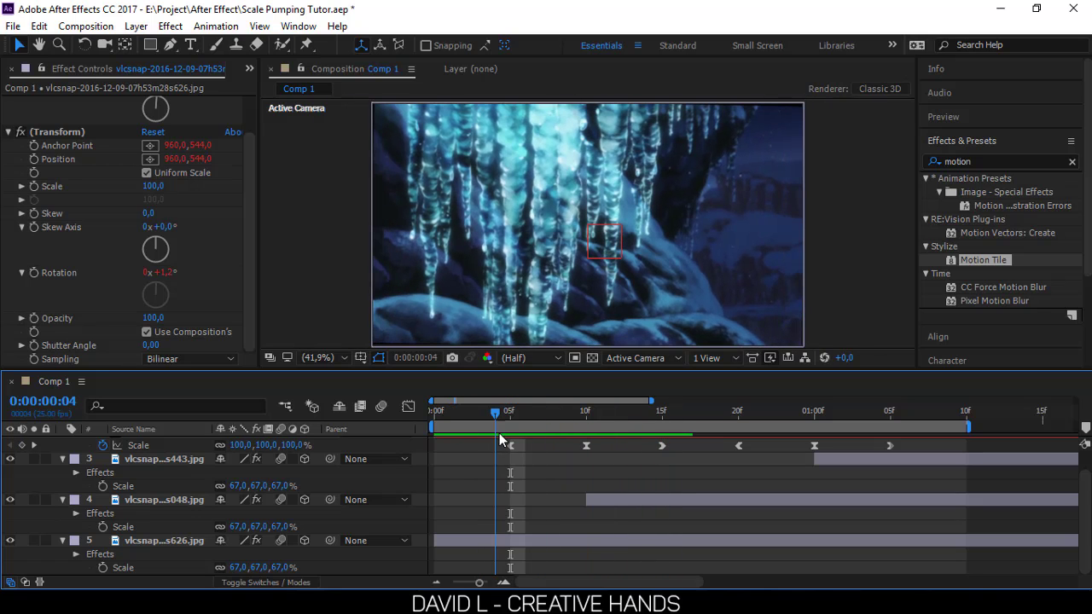
click(162, 500)
scroll(82, 323, down, 2)
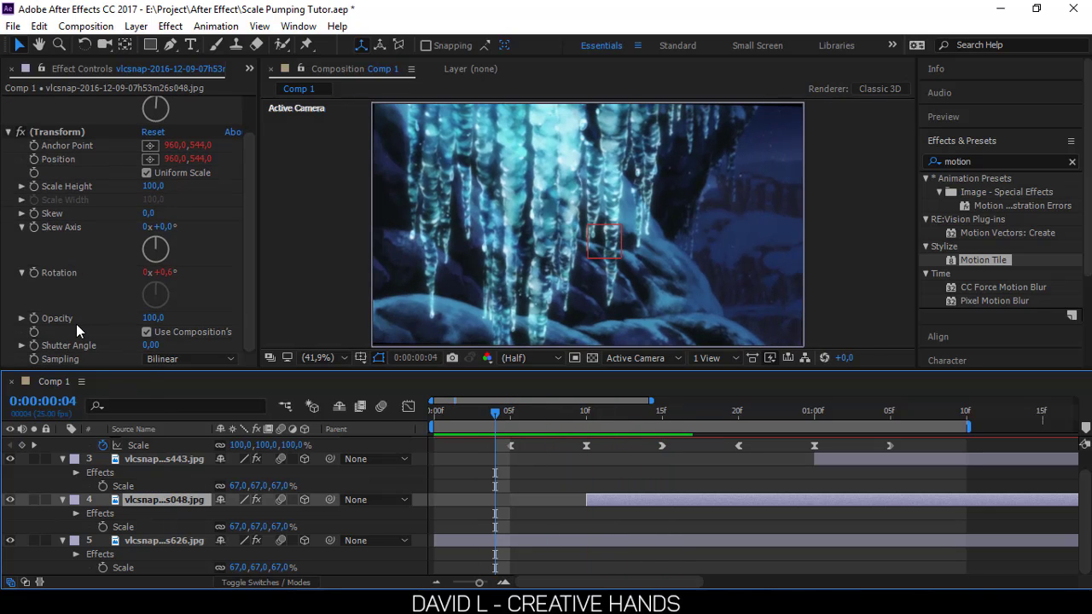
scroll(81, 316, up, 2)
scroll(82, 316, down, 2)
scroll(83, 315, up, 2)
drag(494, 411, 860, 463)
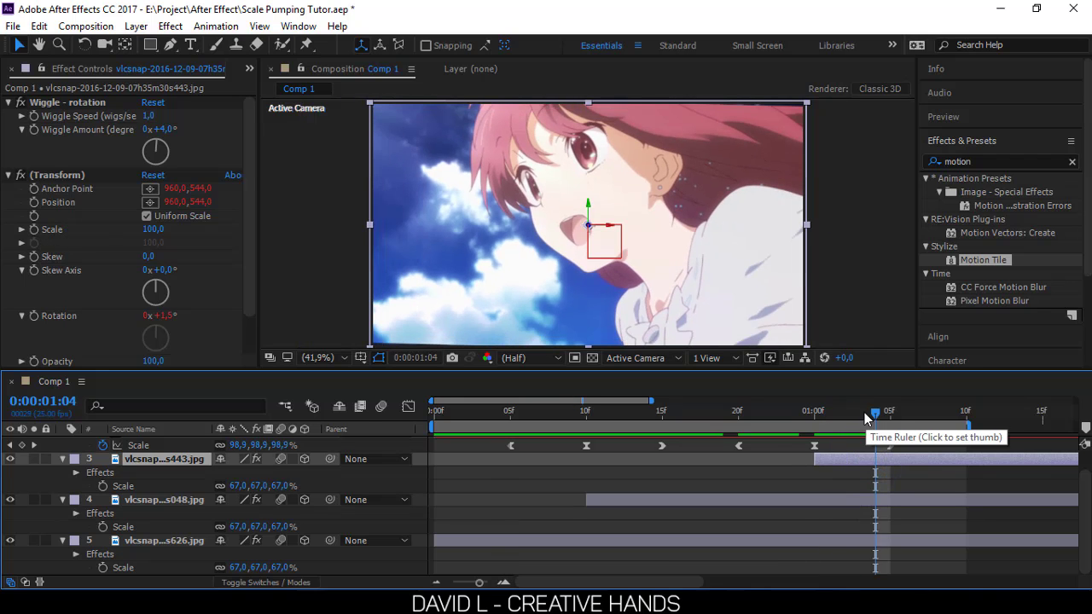
drag(864, 412, 497, 522)
Set the Scale of the s626.jpg, s048.jpg and s443.jpg layers to 70%
click(506, 547)
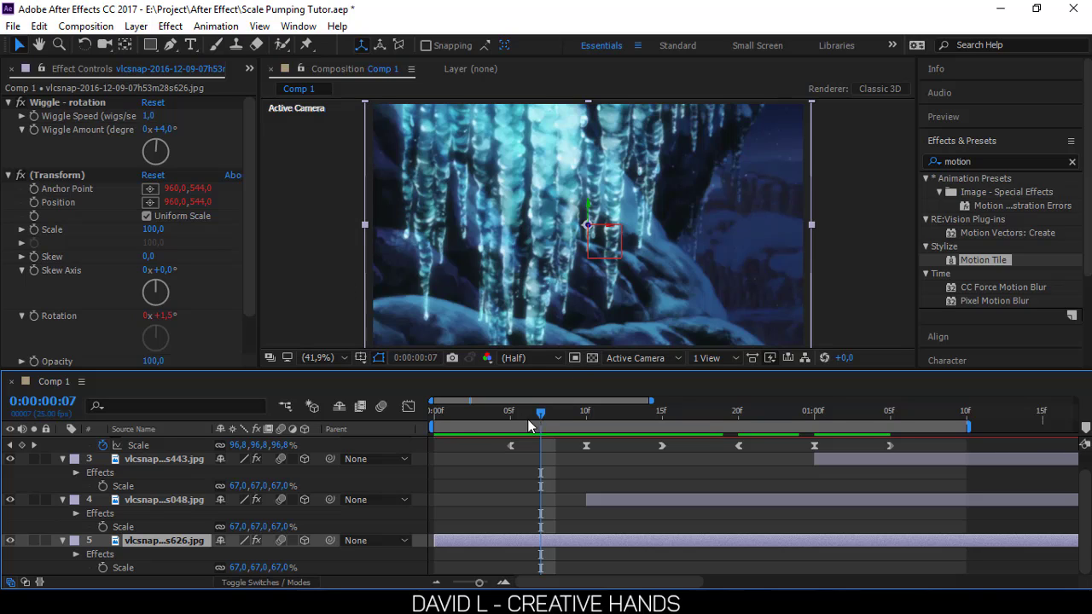
click(239, 567)
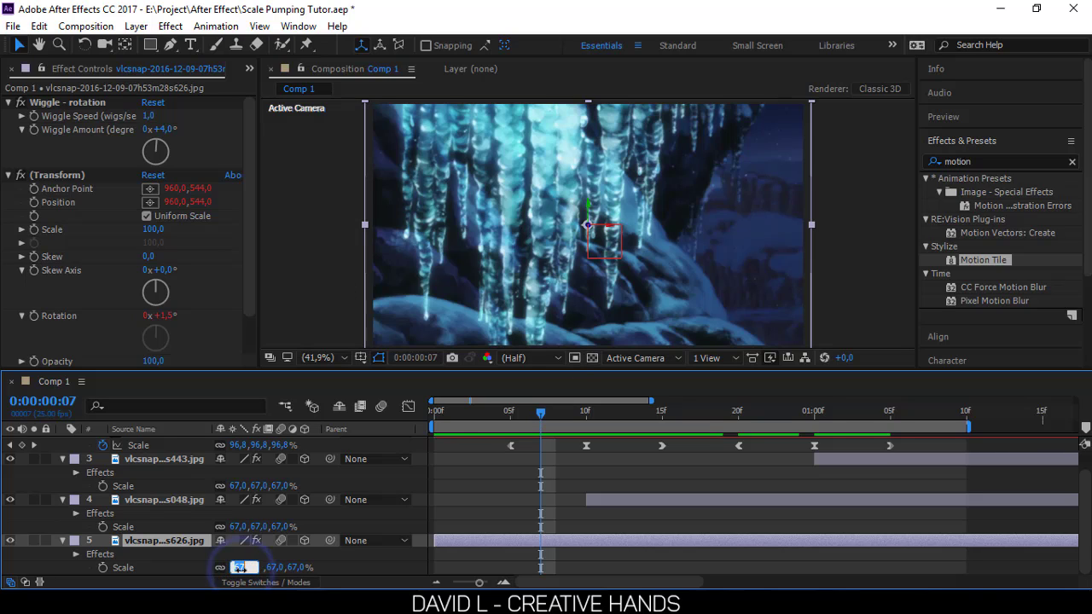
text(70)
key(Return)
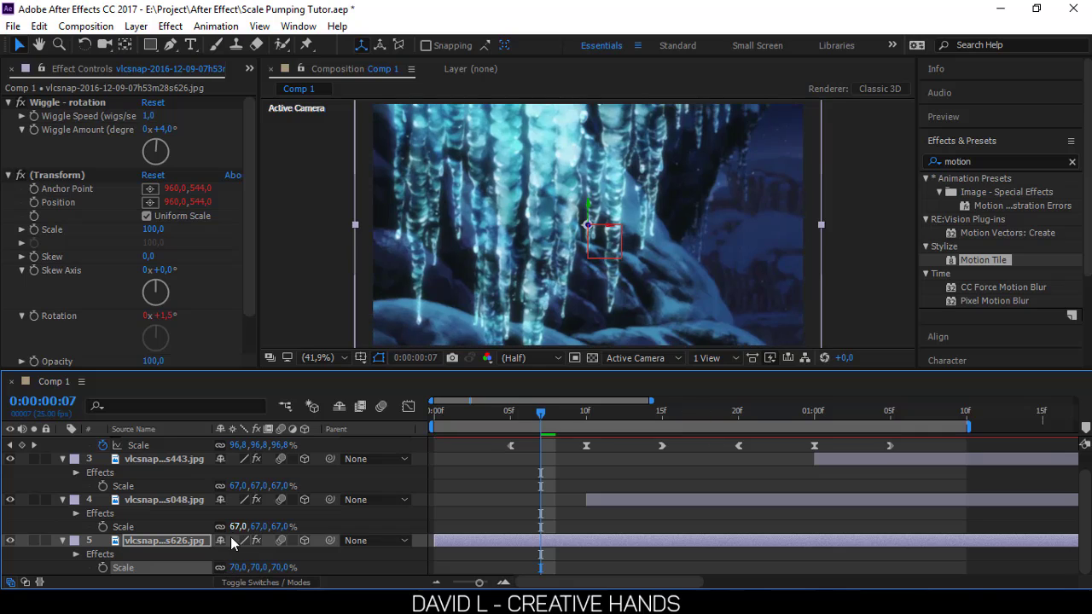
click(235, 526)
text(70)
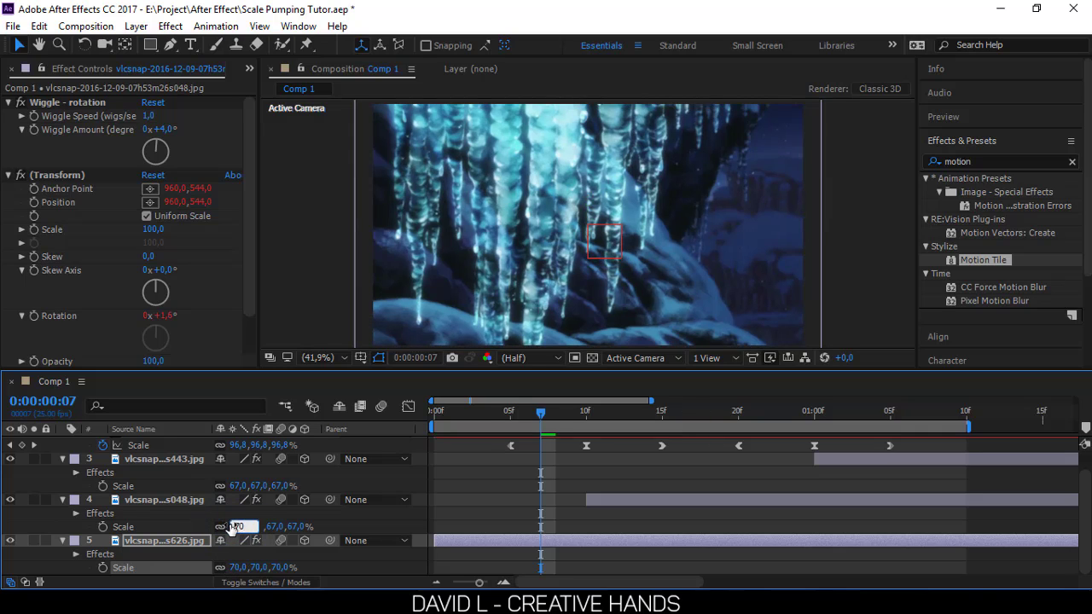
key(Return)
click(235, 486)
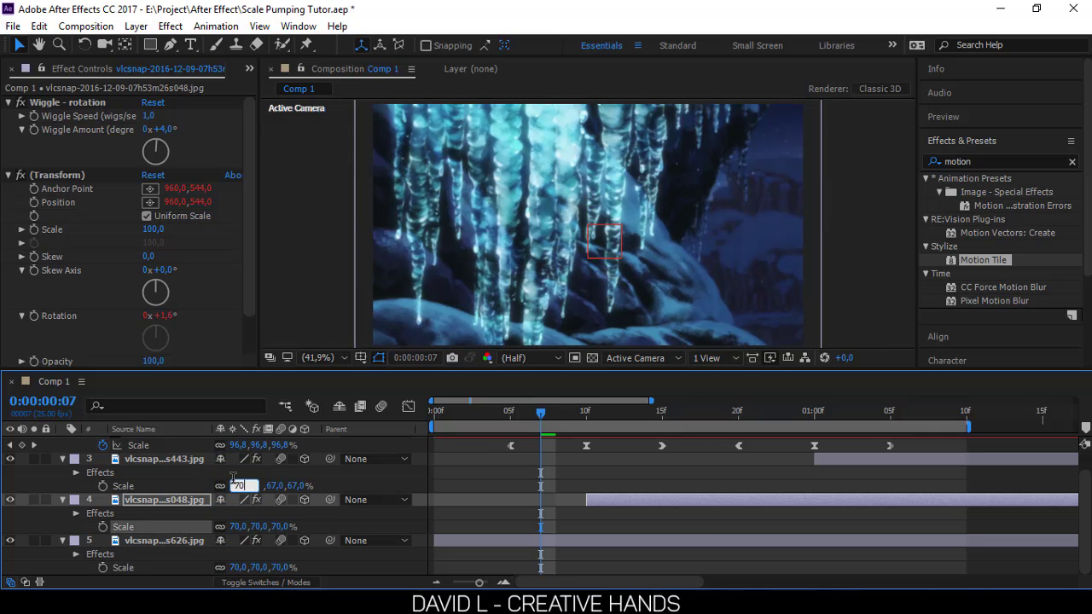
key(Return)
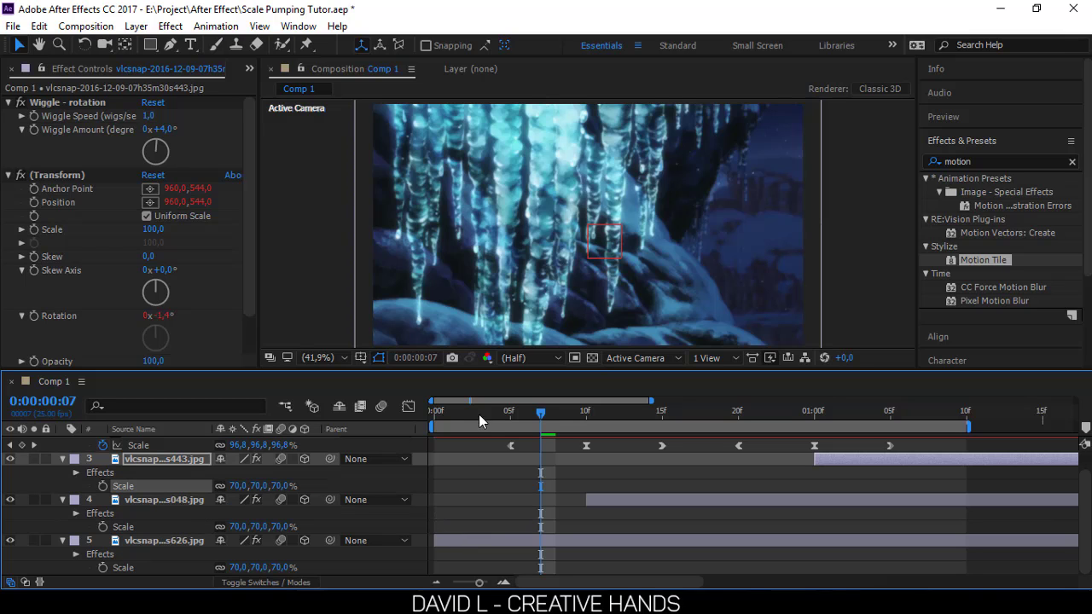
Return to frame 0 and preview the composition with the enlarged image layers
drag(490, 407, 418, 437)
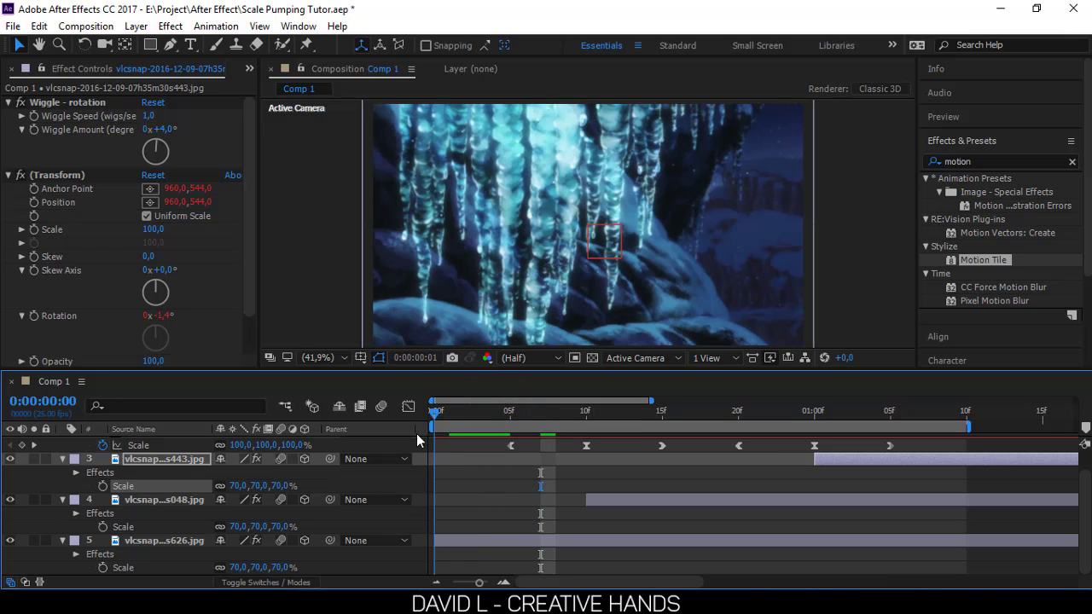
key(space)
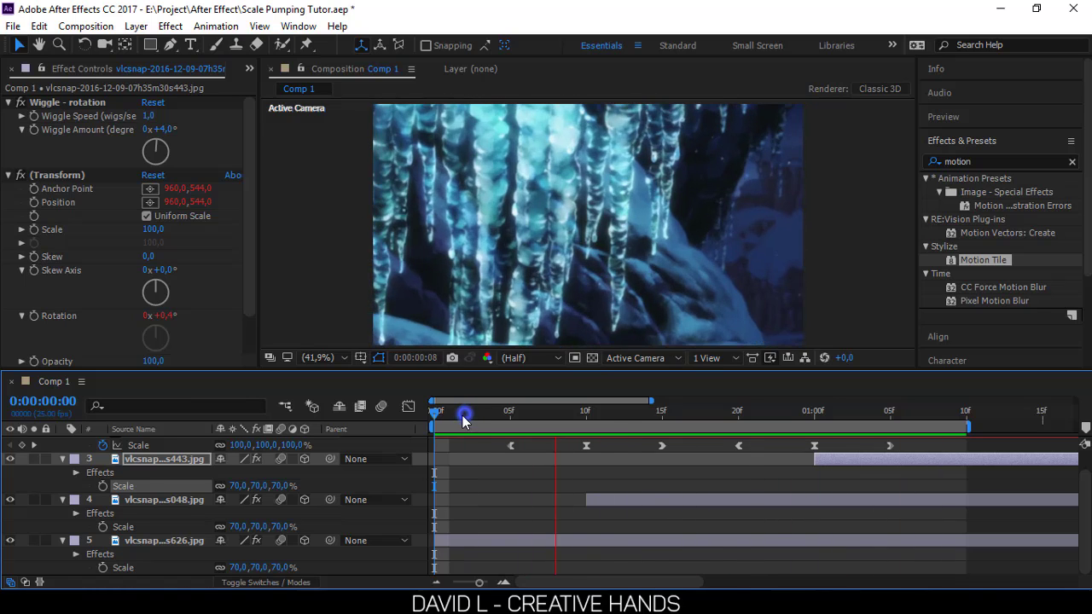
key(space)
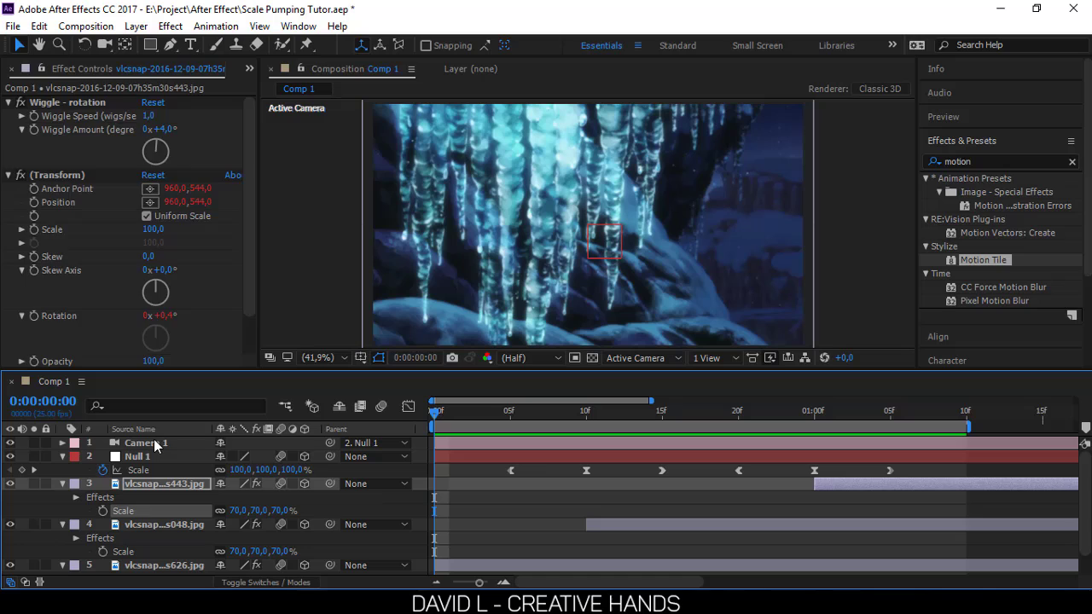
Select the Null 1 layer
click(155, 443)
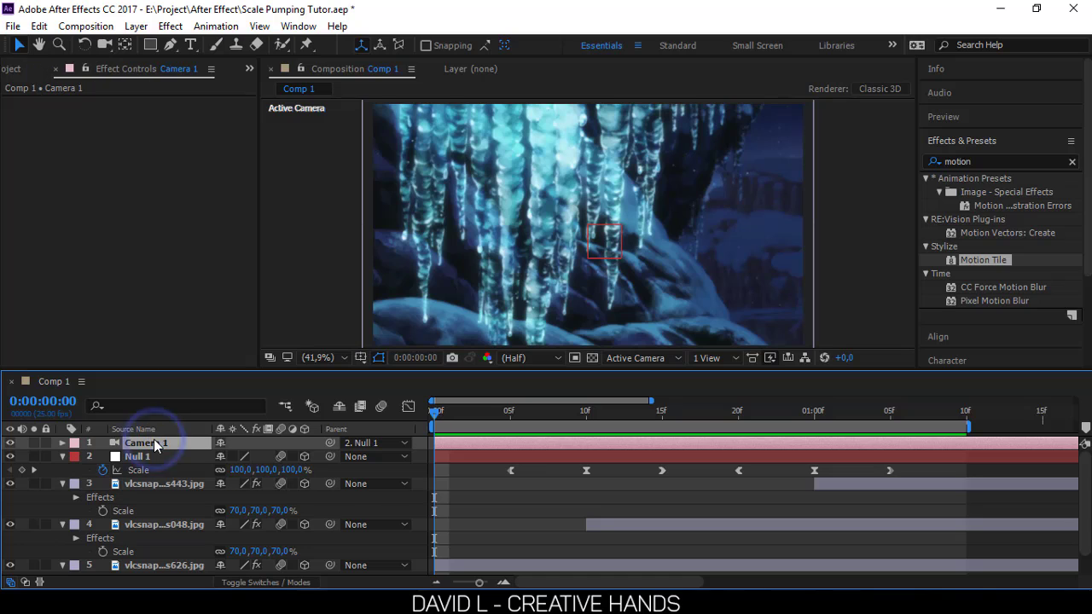
click(168, 458)
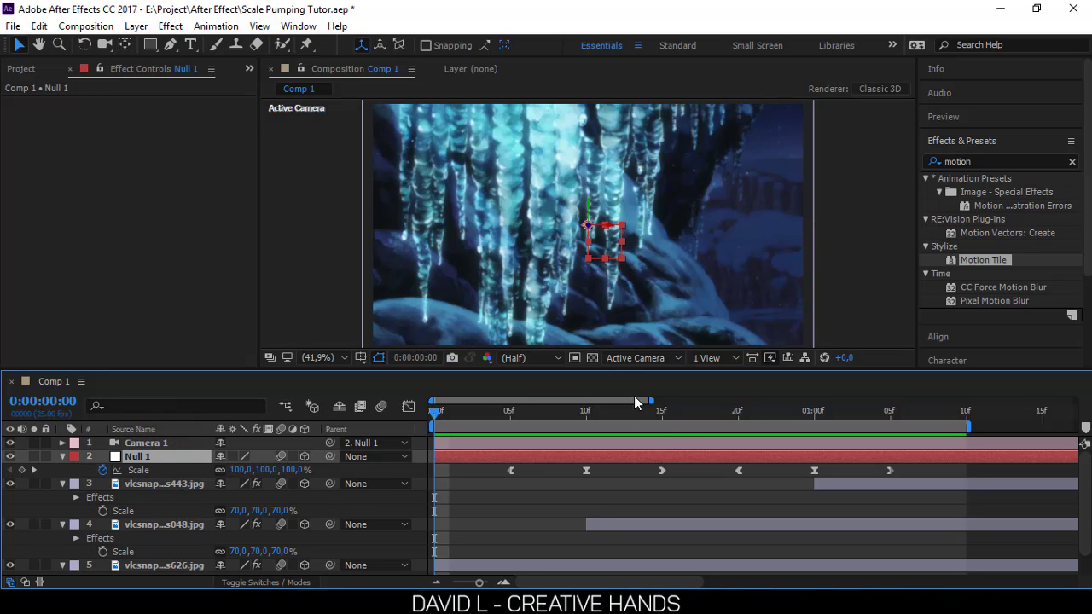